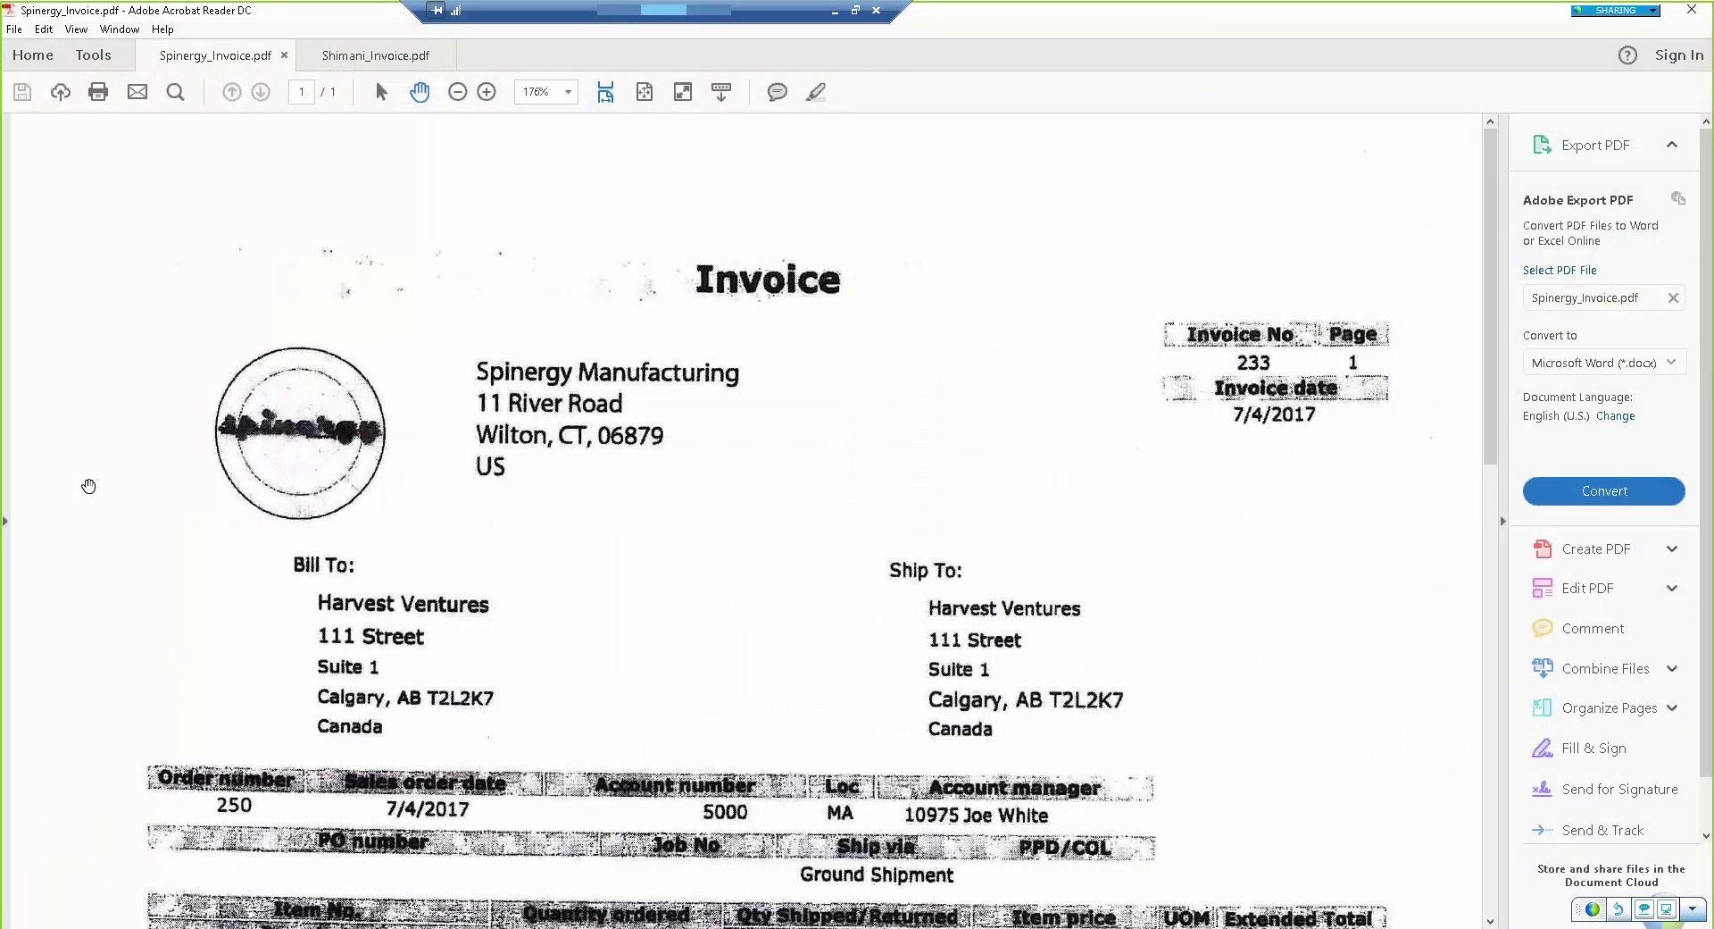
# Review the Spinergy and Shimani PDF invoices from their headers down through the line items
pyautogui.scroll(-10, 89, 485)
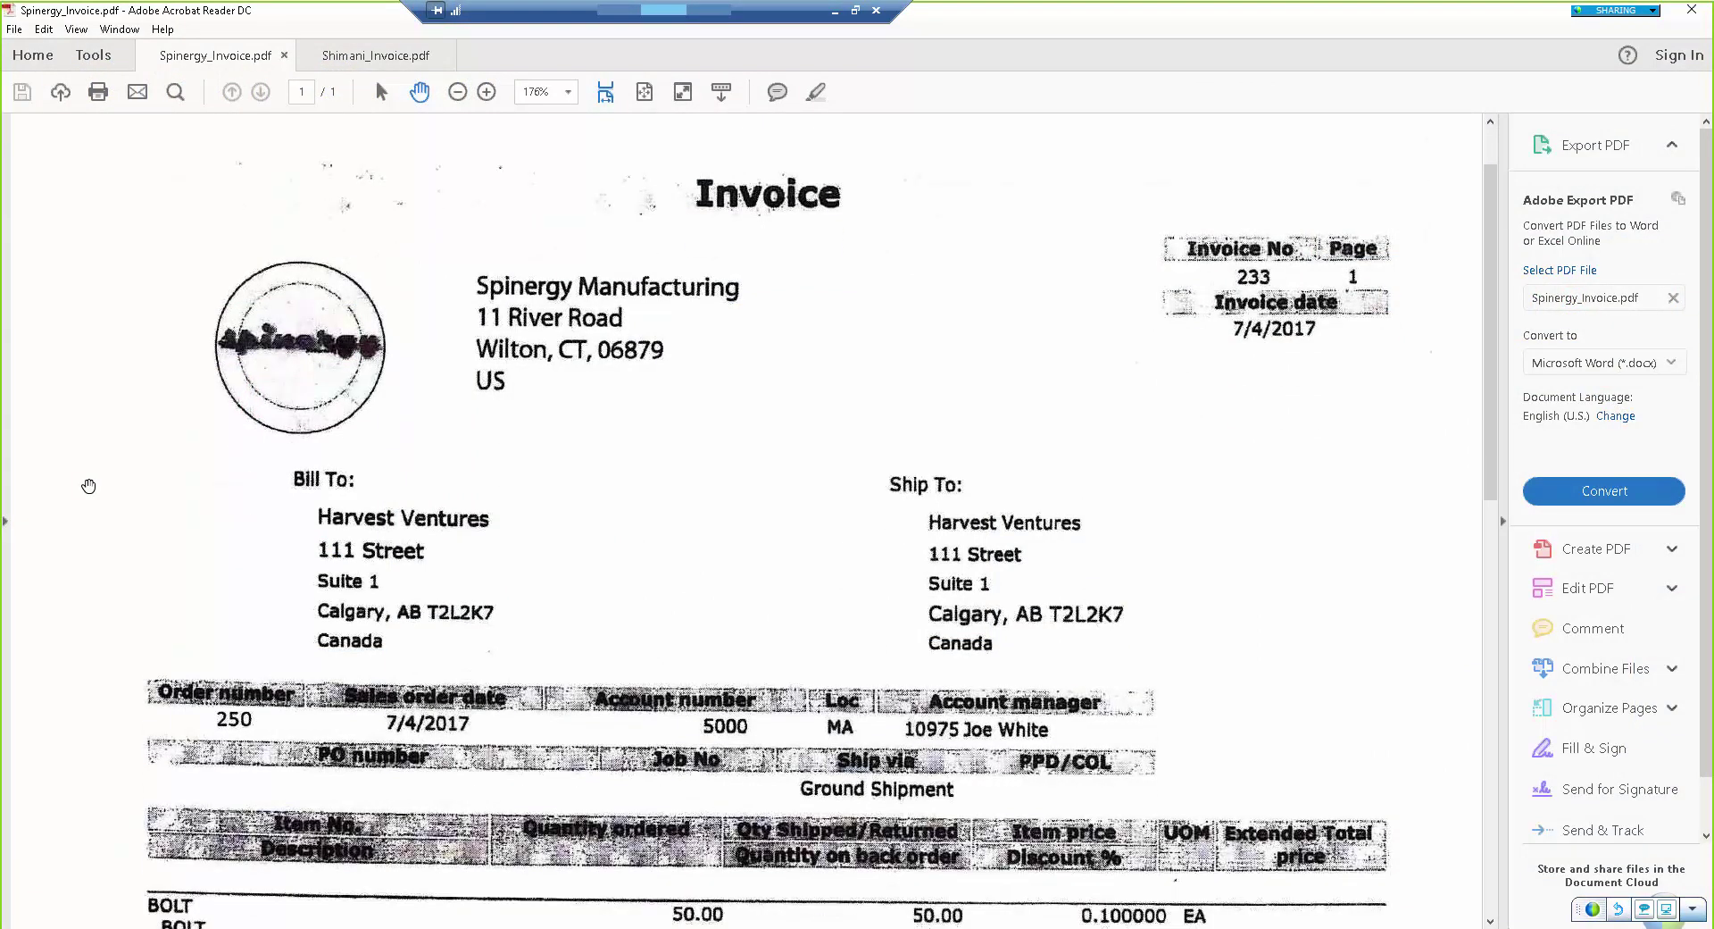
pyautogui.scroll(-5, 88, 486)
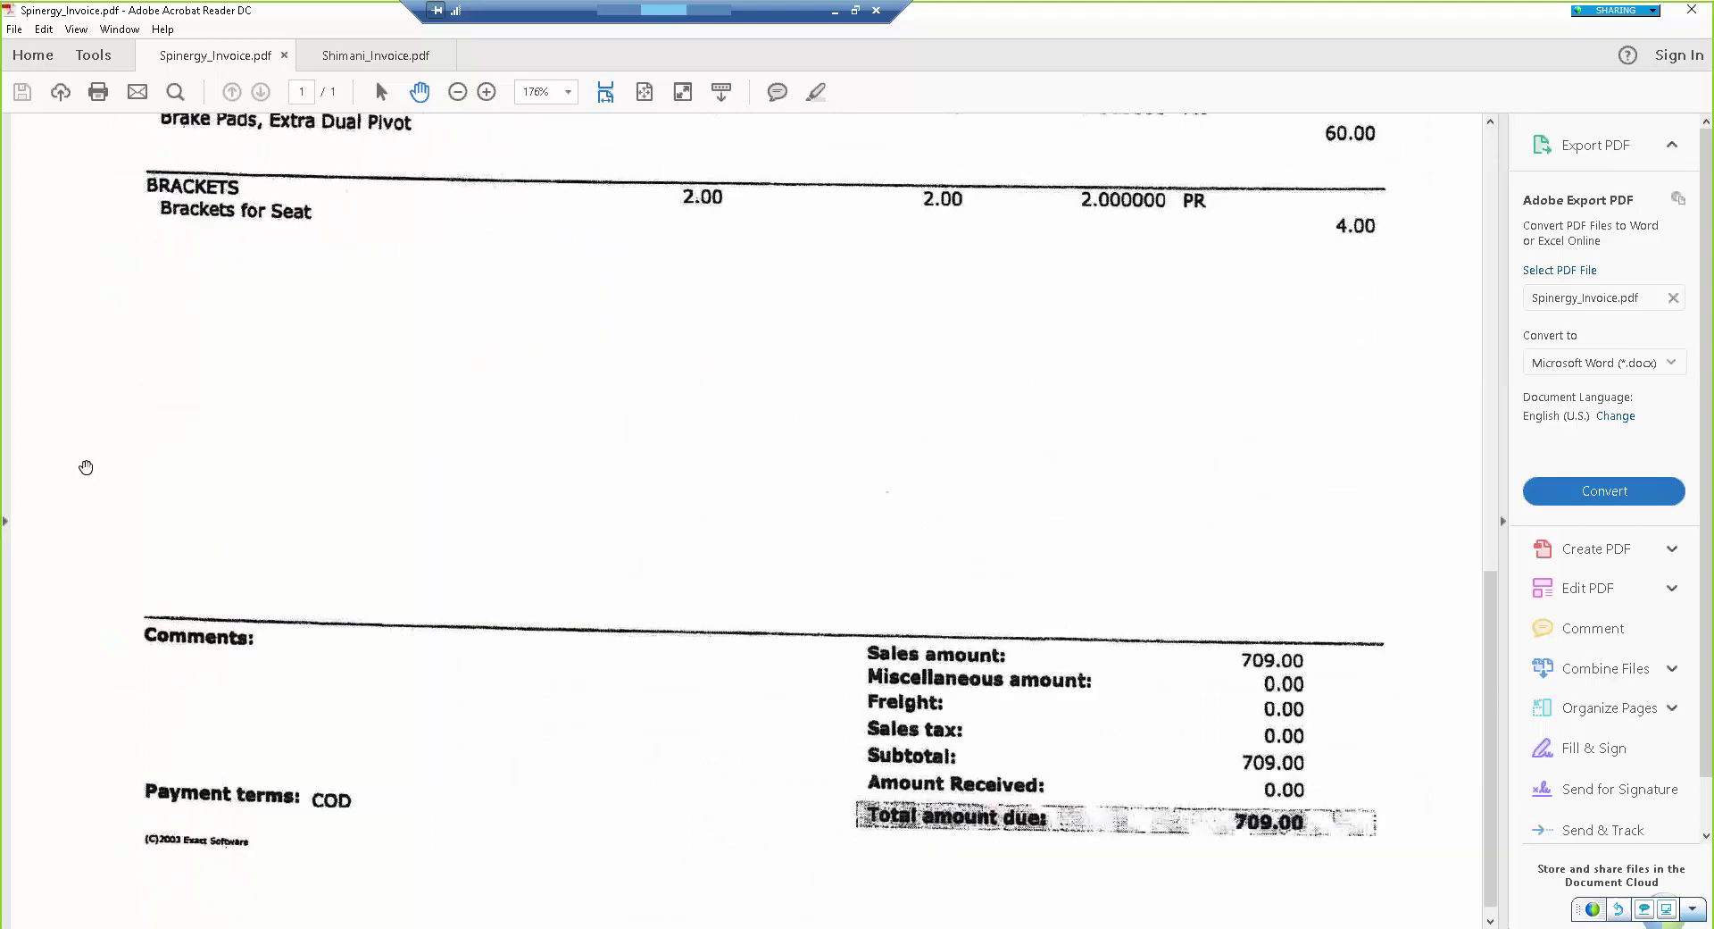
pyautogui.click(340, 58)
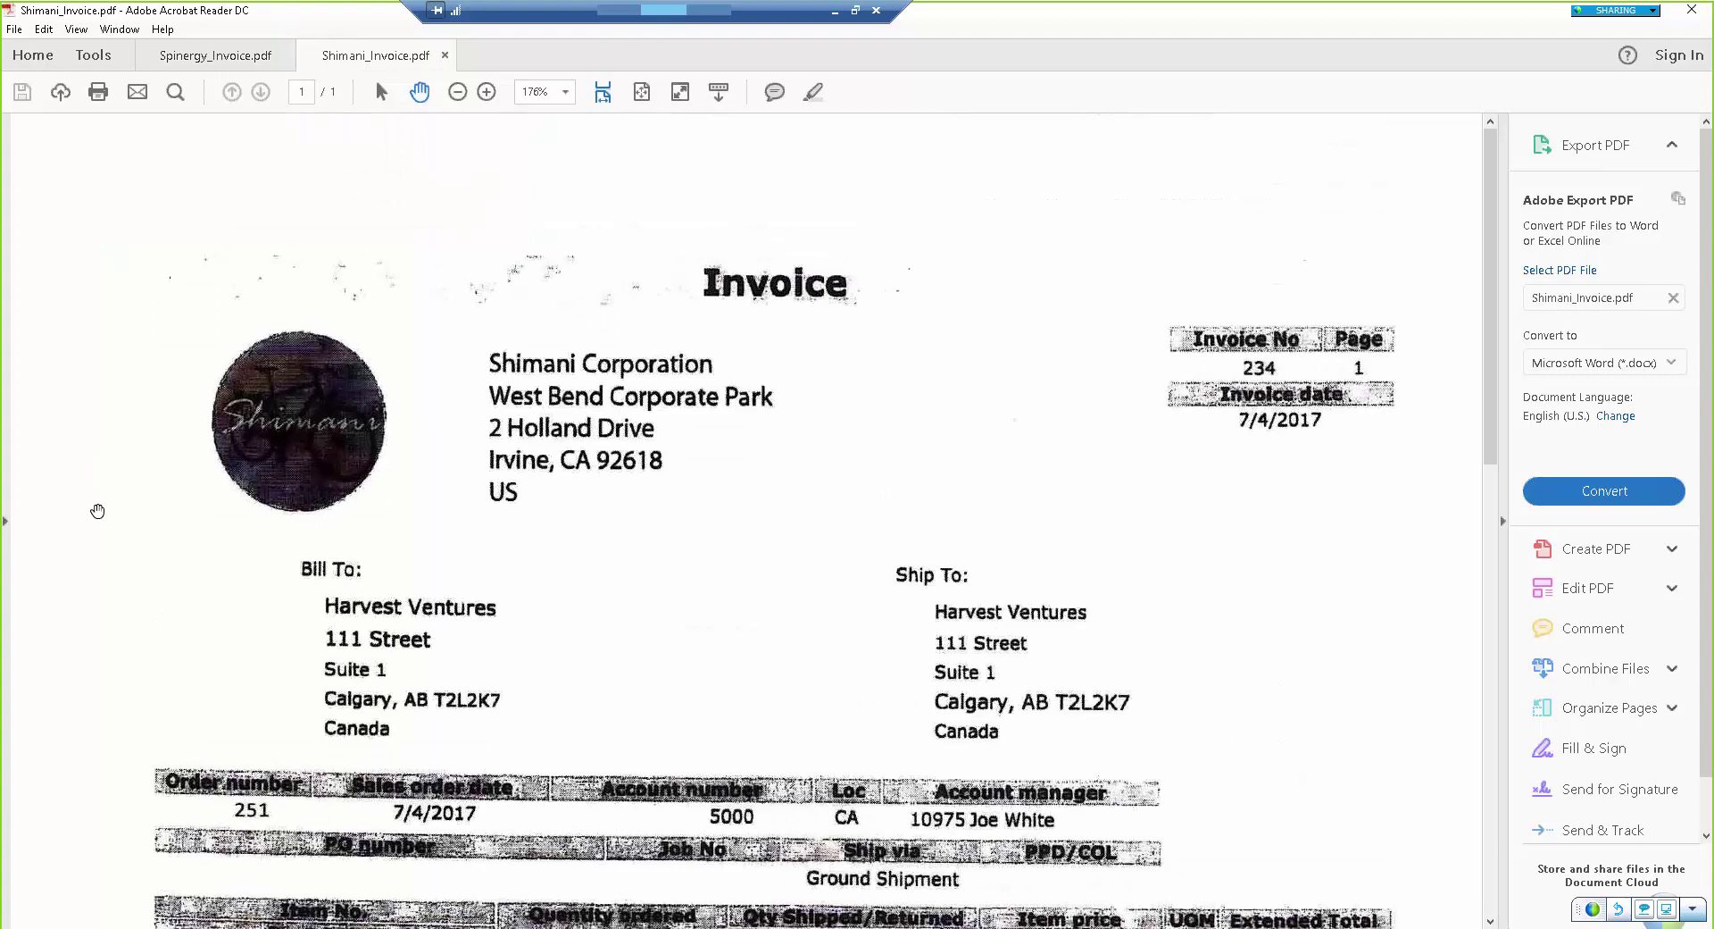
pyautogui.scroll(-8, 97, 510)
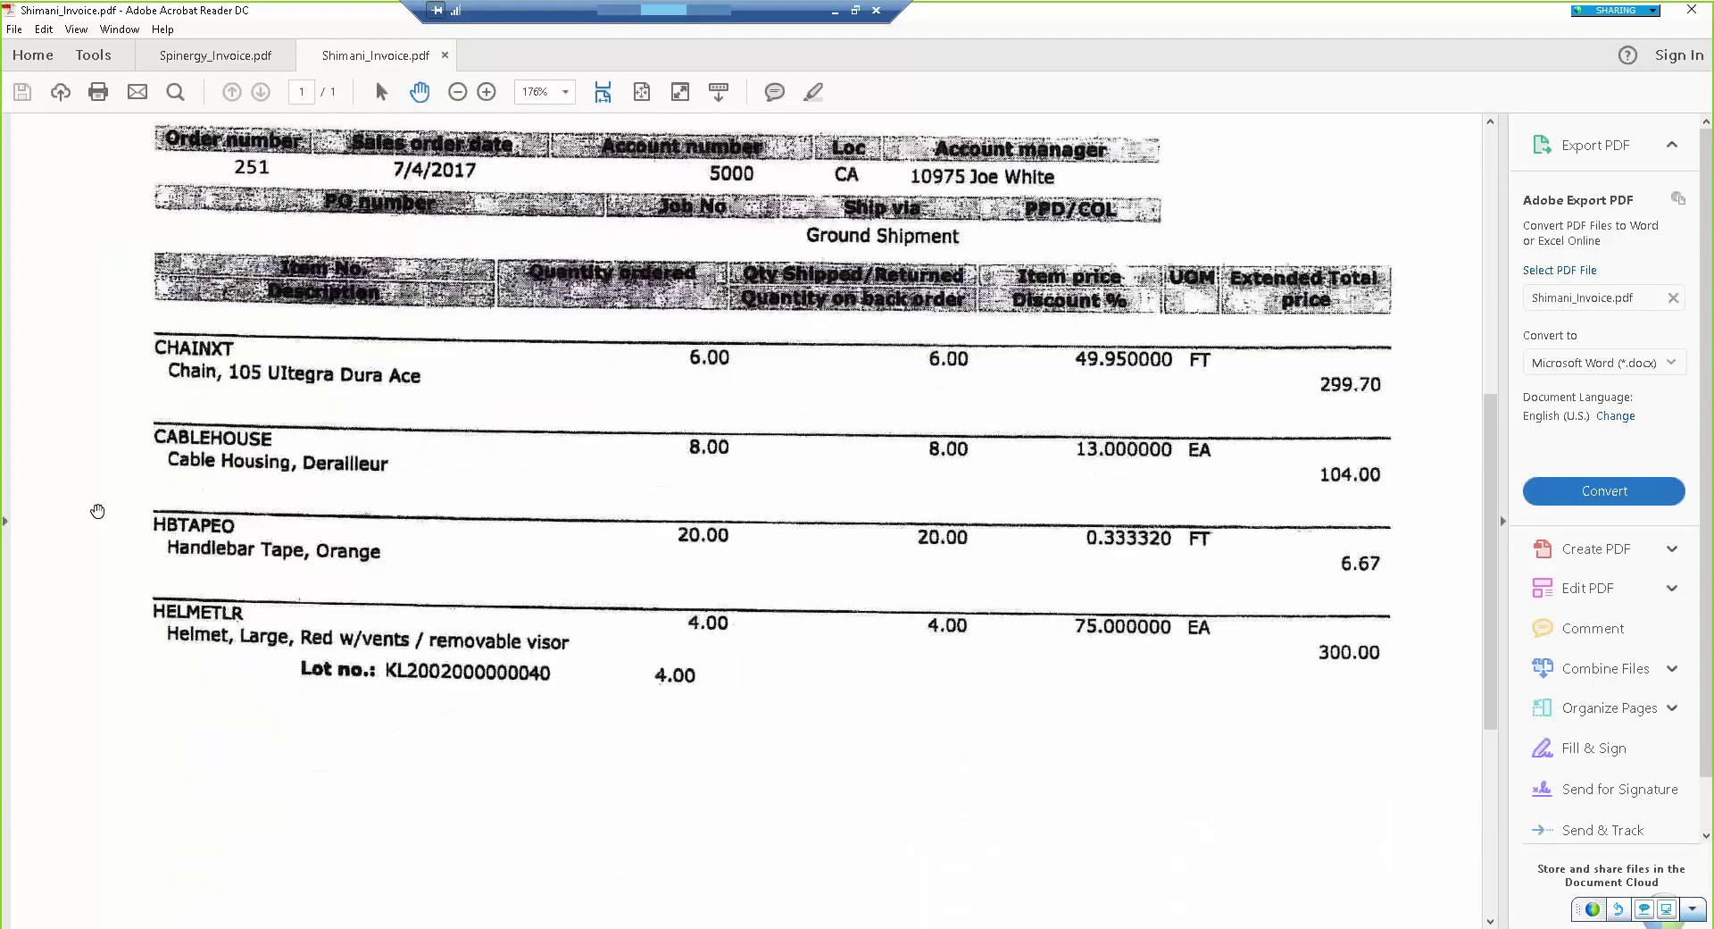
pyautogui.scroll(-4, 98, 511)
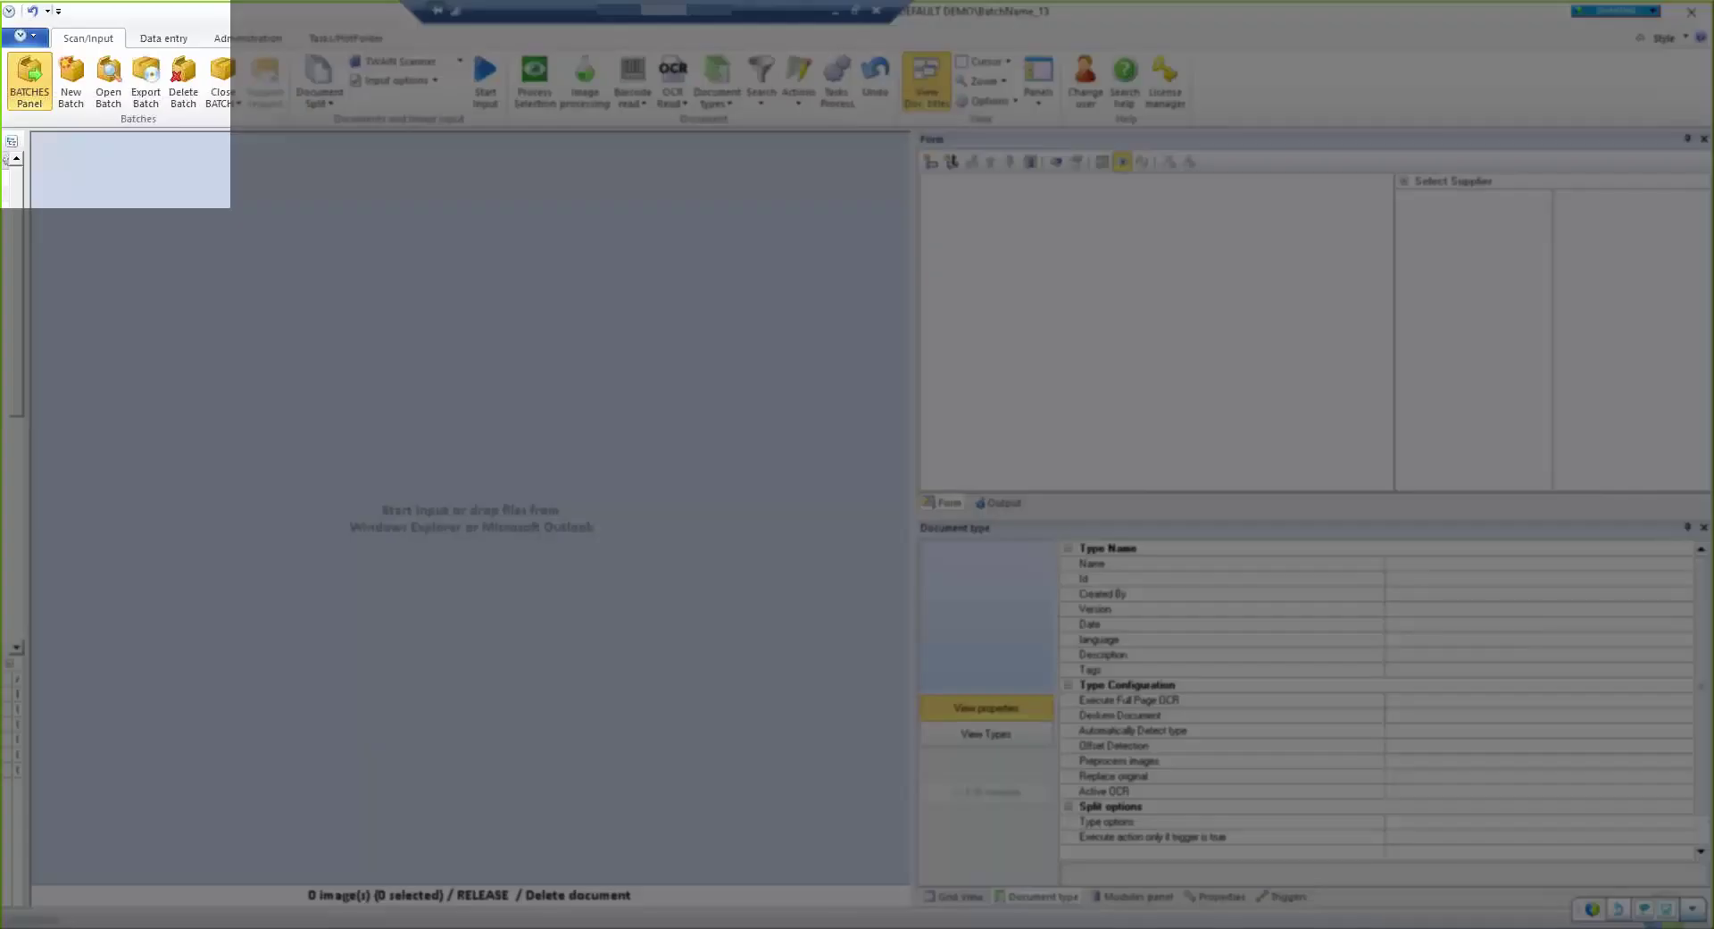
# Switch to ChronoScan and create the new batch BatchName_14 from the AP DEFAULT DEMO job type
pyautogui.click(70, 90)
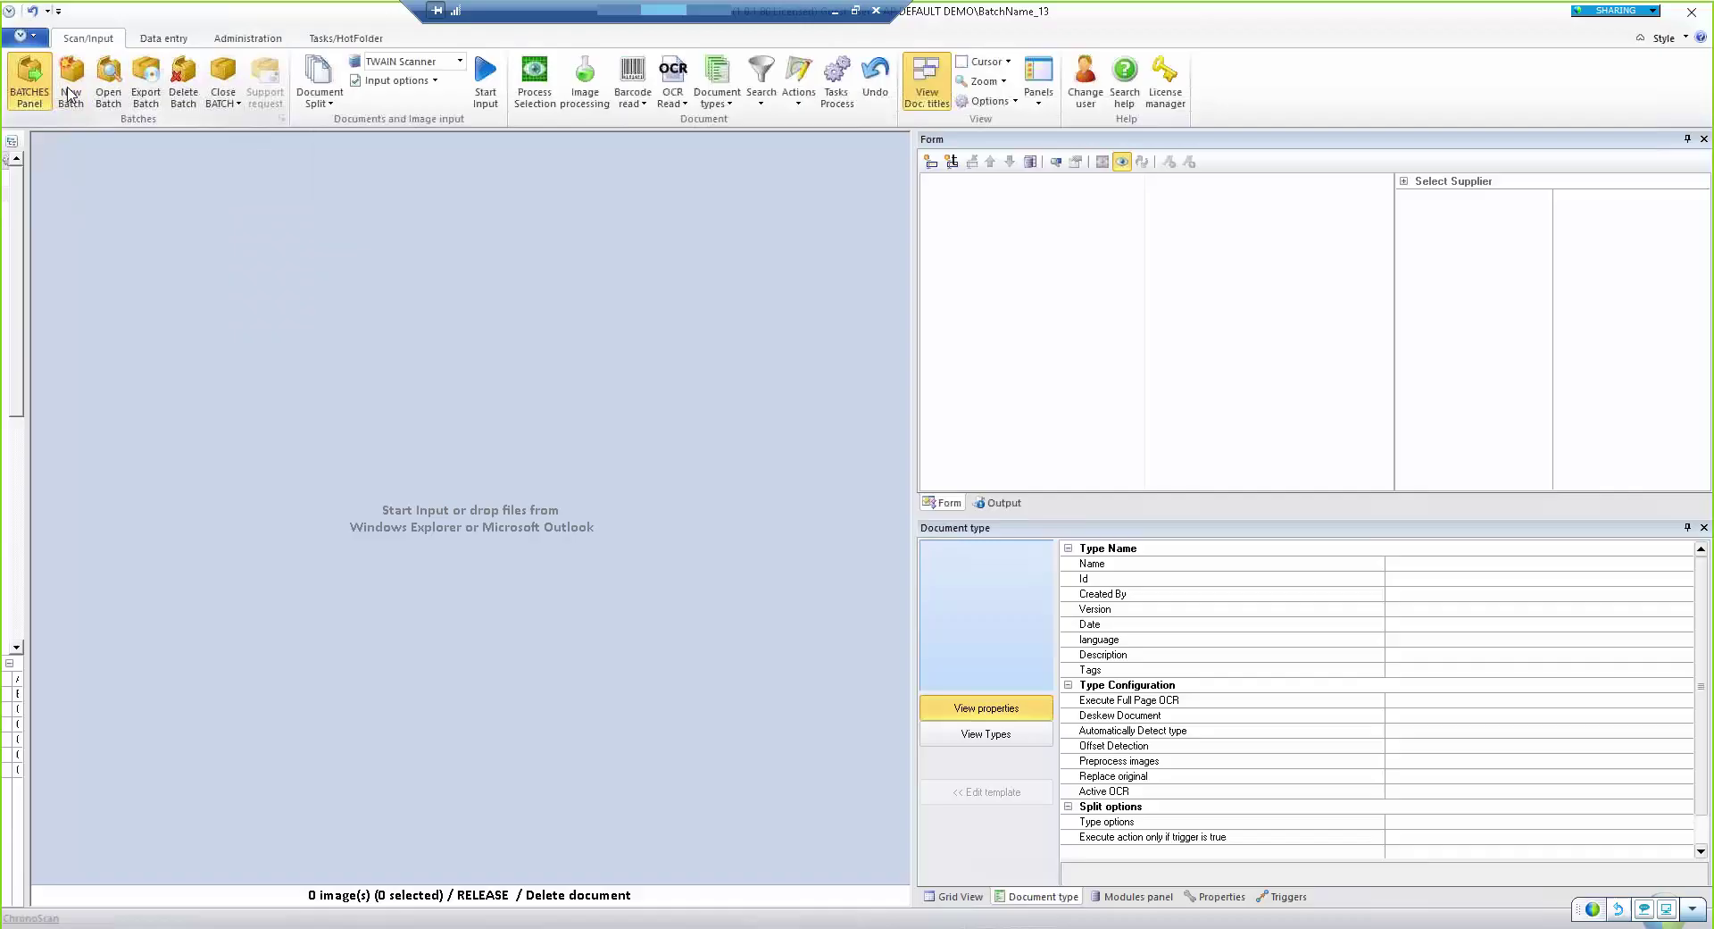
pyautogui.click(663, 282)
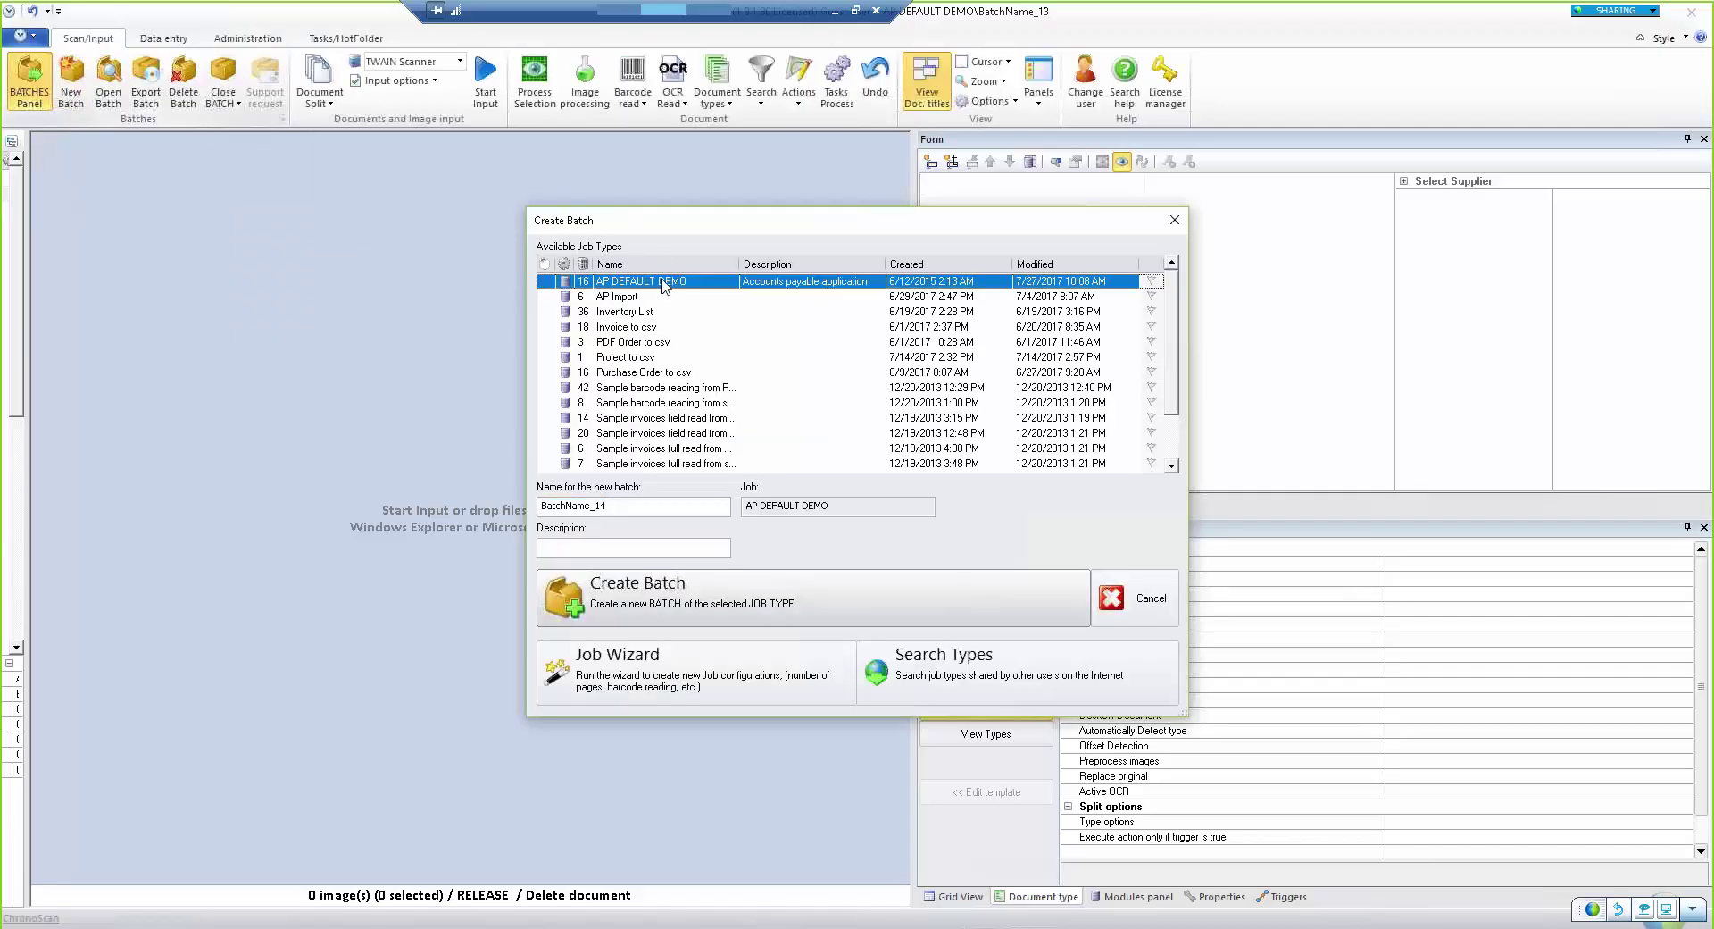
pyautogui.click(748, 624)
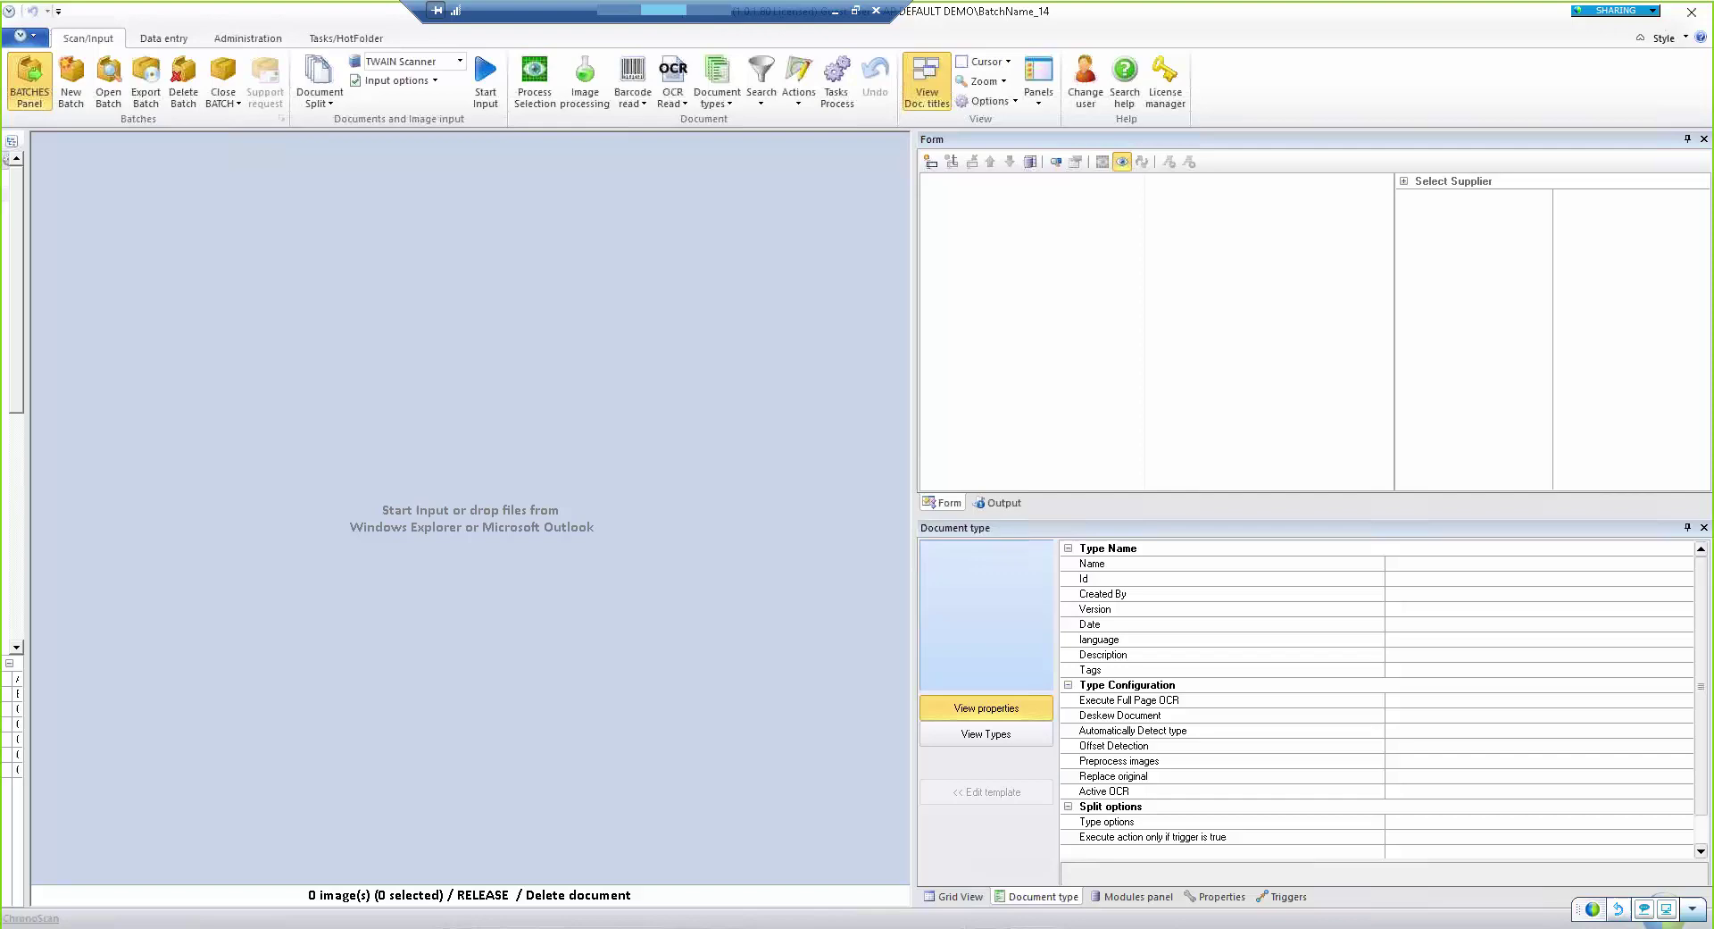
# Add Shimani_Invoice_July2017.pdf and Spinergy_Invoice_July2017.pdf to the batch with auto detection, colour import at resolution 200 and text extraction
pyautogui.hotkey('alt', 'Tab')
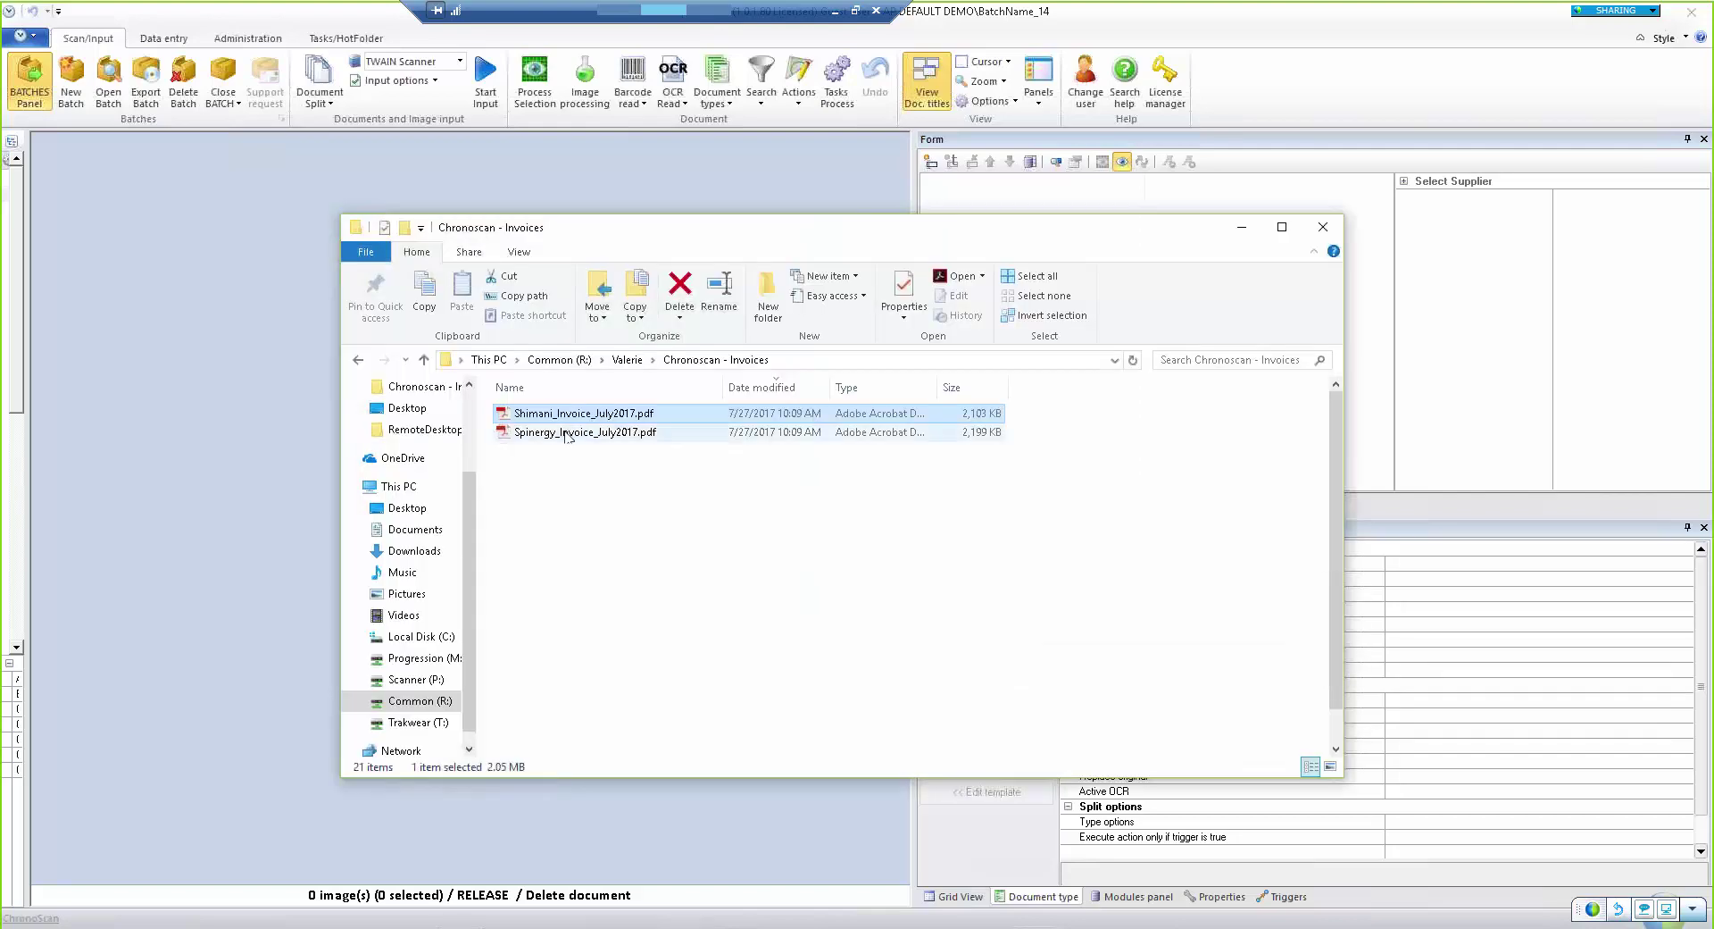
pyautogui.moveTo(565, 435); pyautogui.dragTo(259, 447)
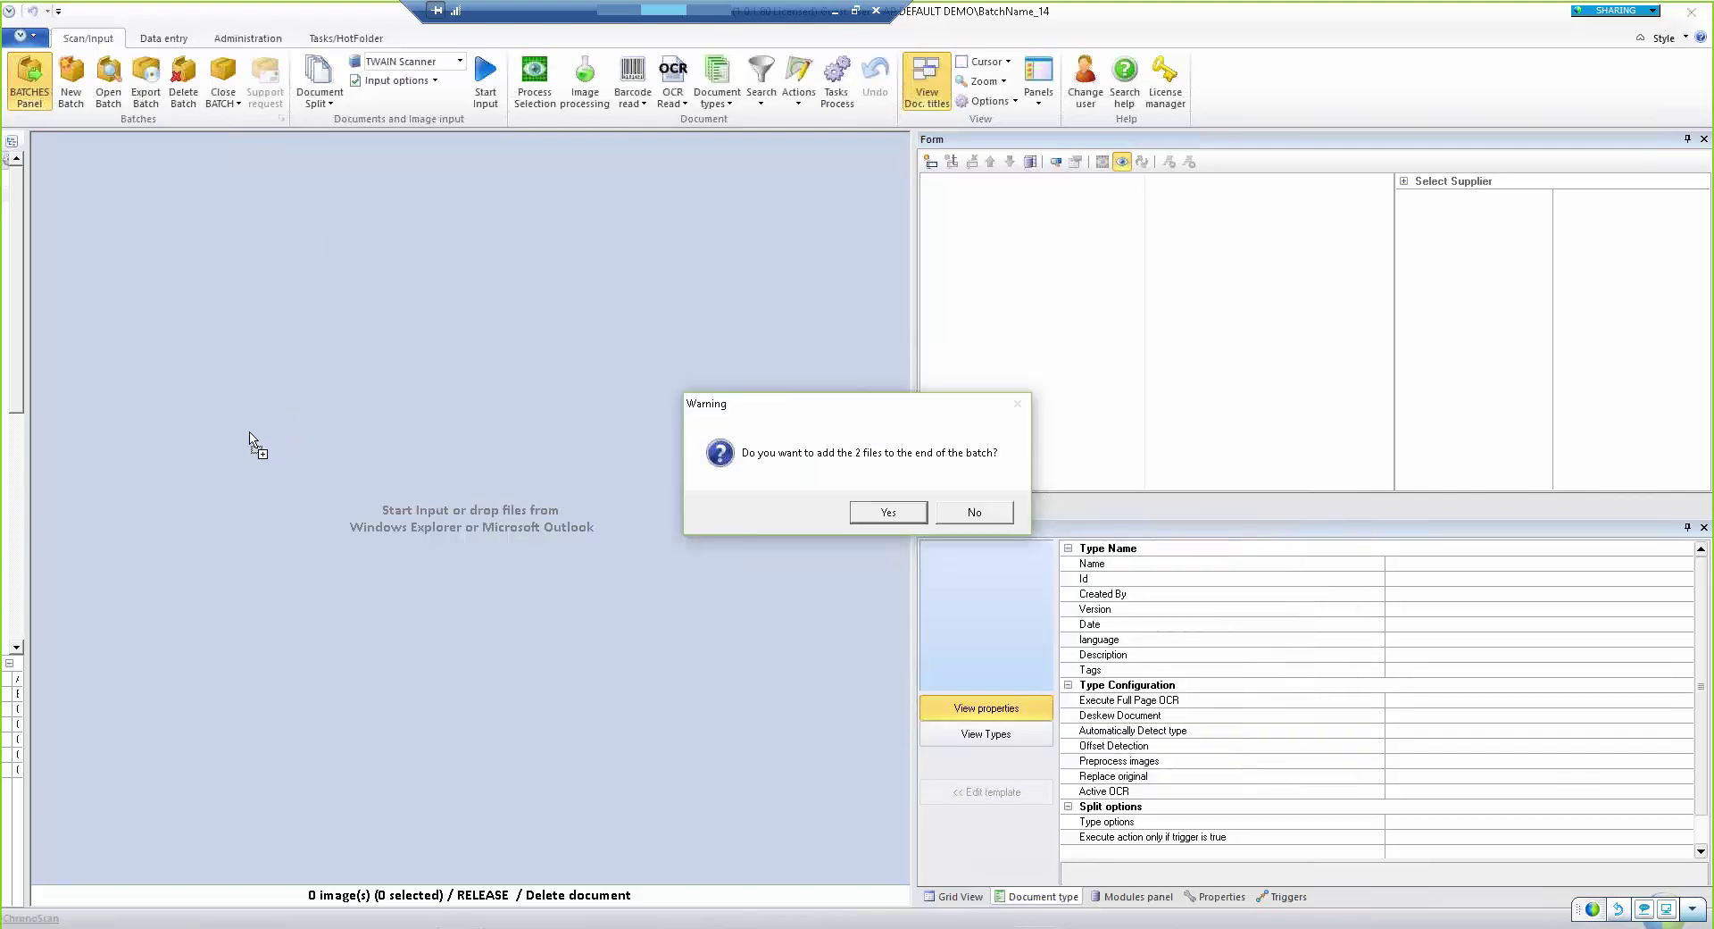
pyautogui.click(889, 512)
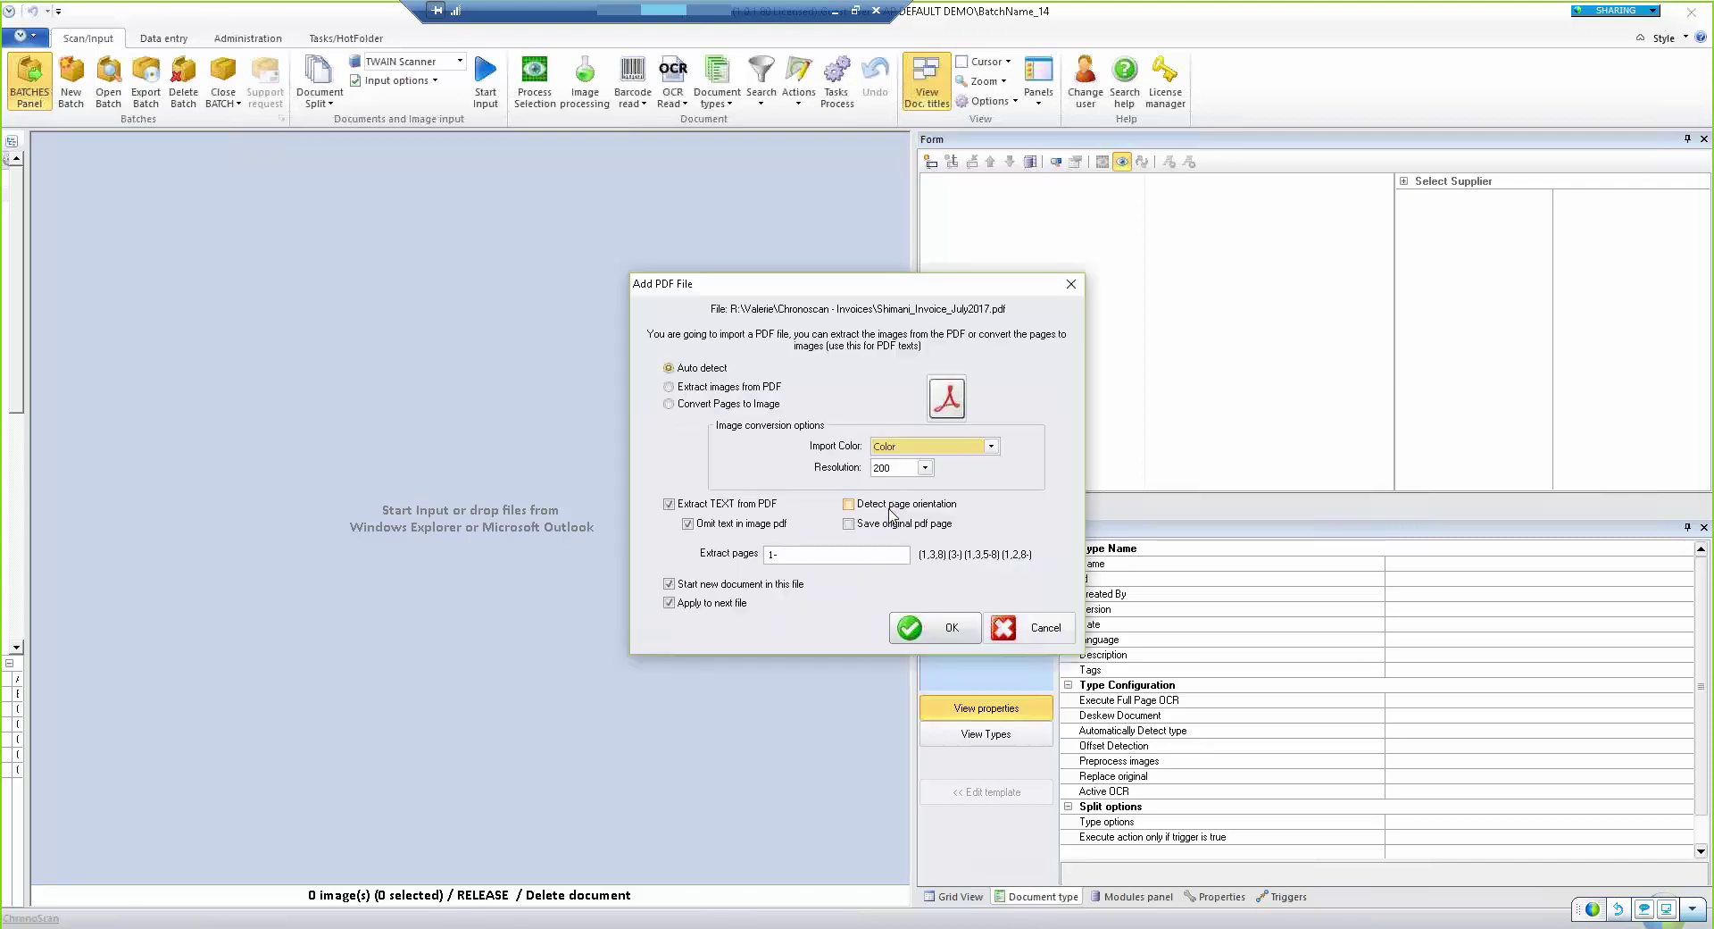
pyautogui.click(920, 625)
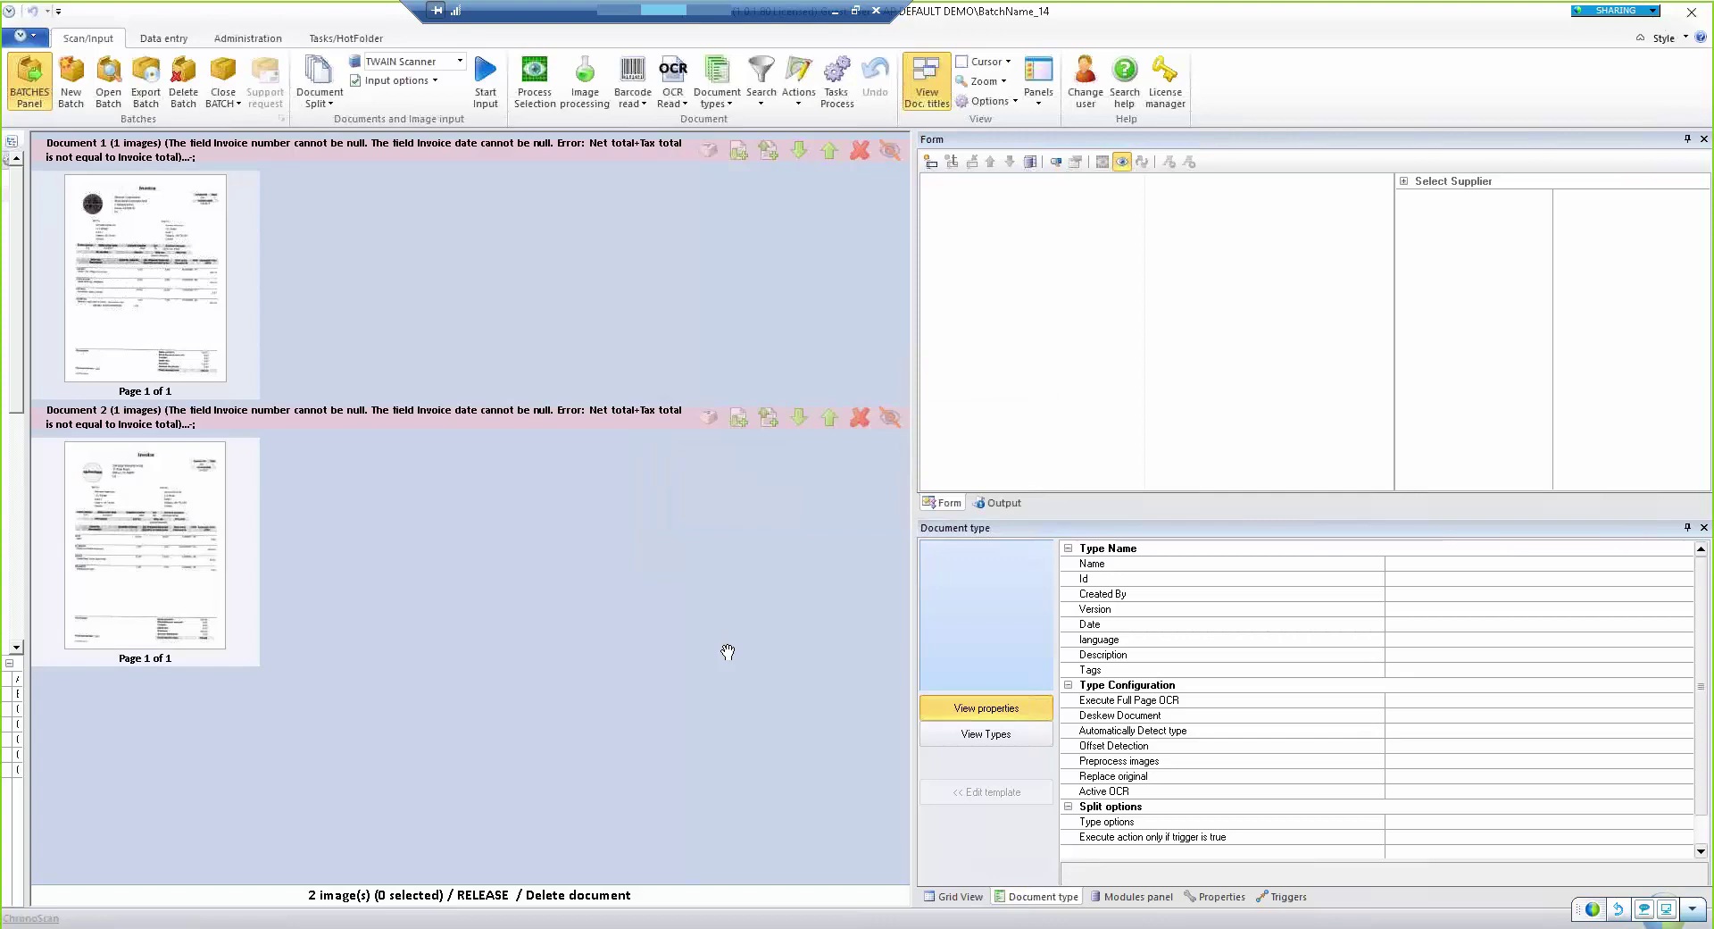
# Process both imported invoices with deskew, OCR, language and type detection, field reading and Intelli-Tag search
pyautogui.rightClick(187, 312)
pyautogui.click(214, 357)
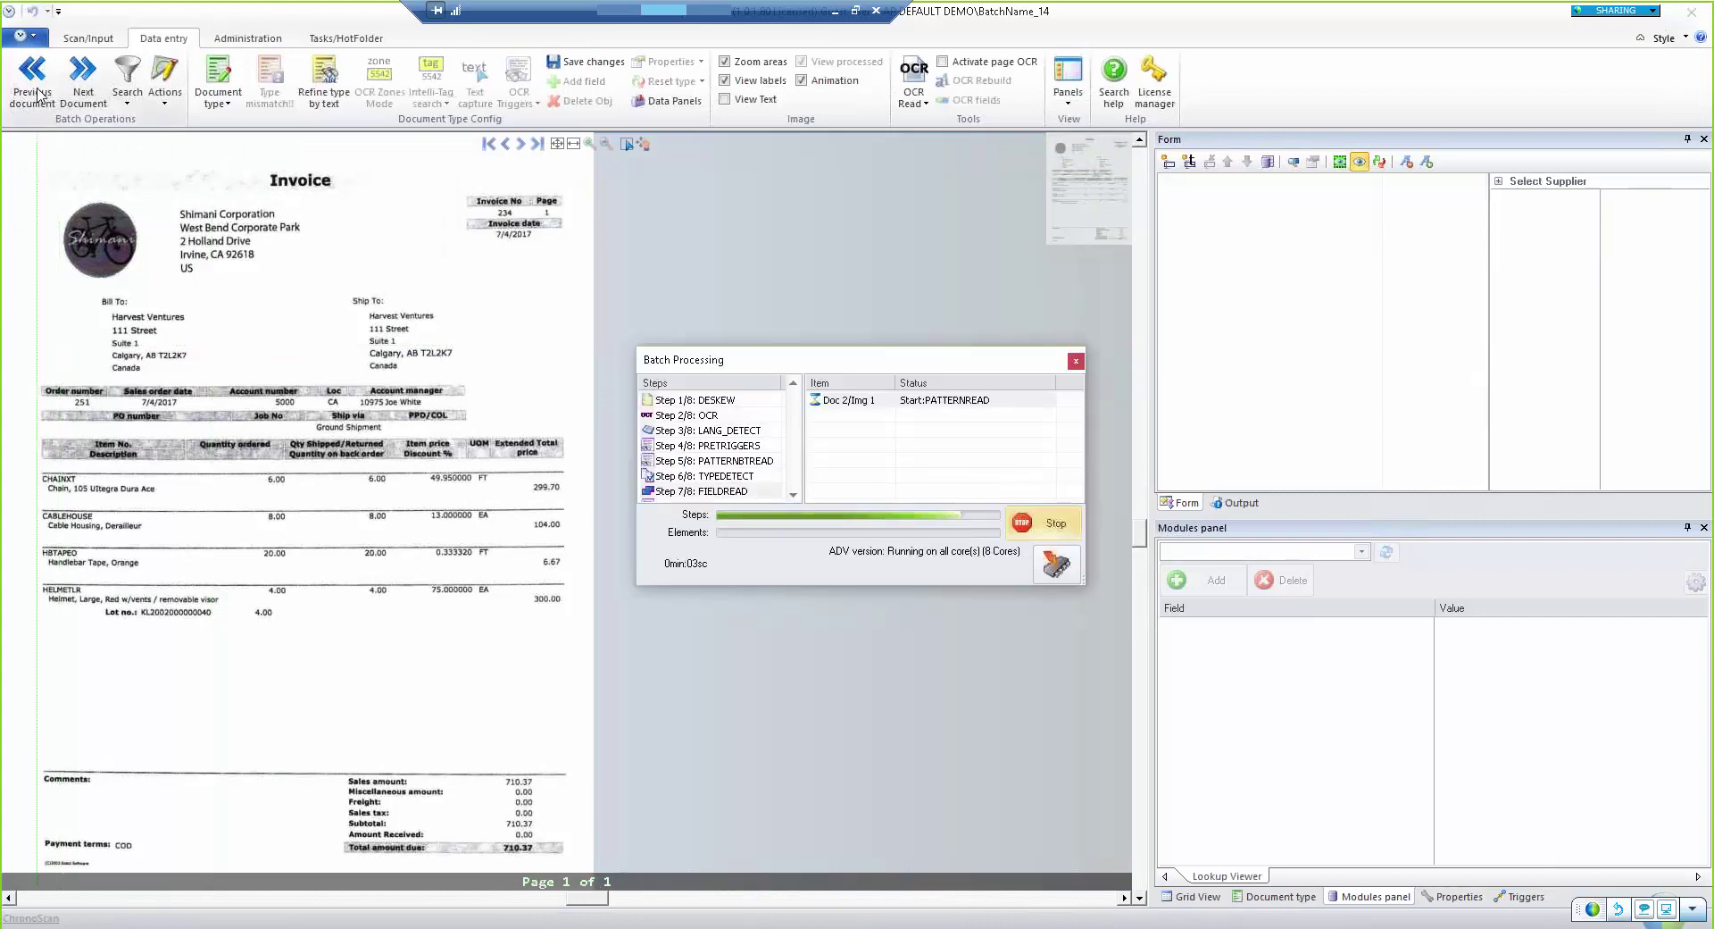
pyautogui.click(1259, 162)
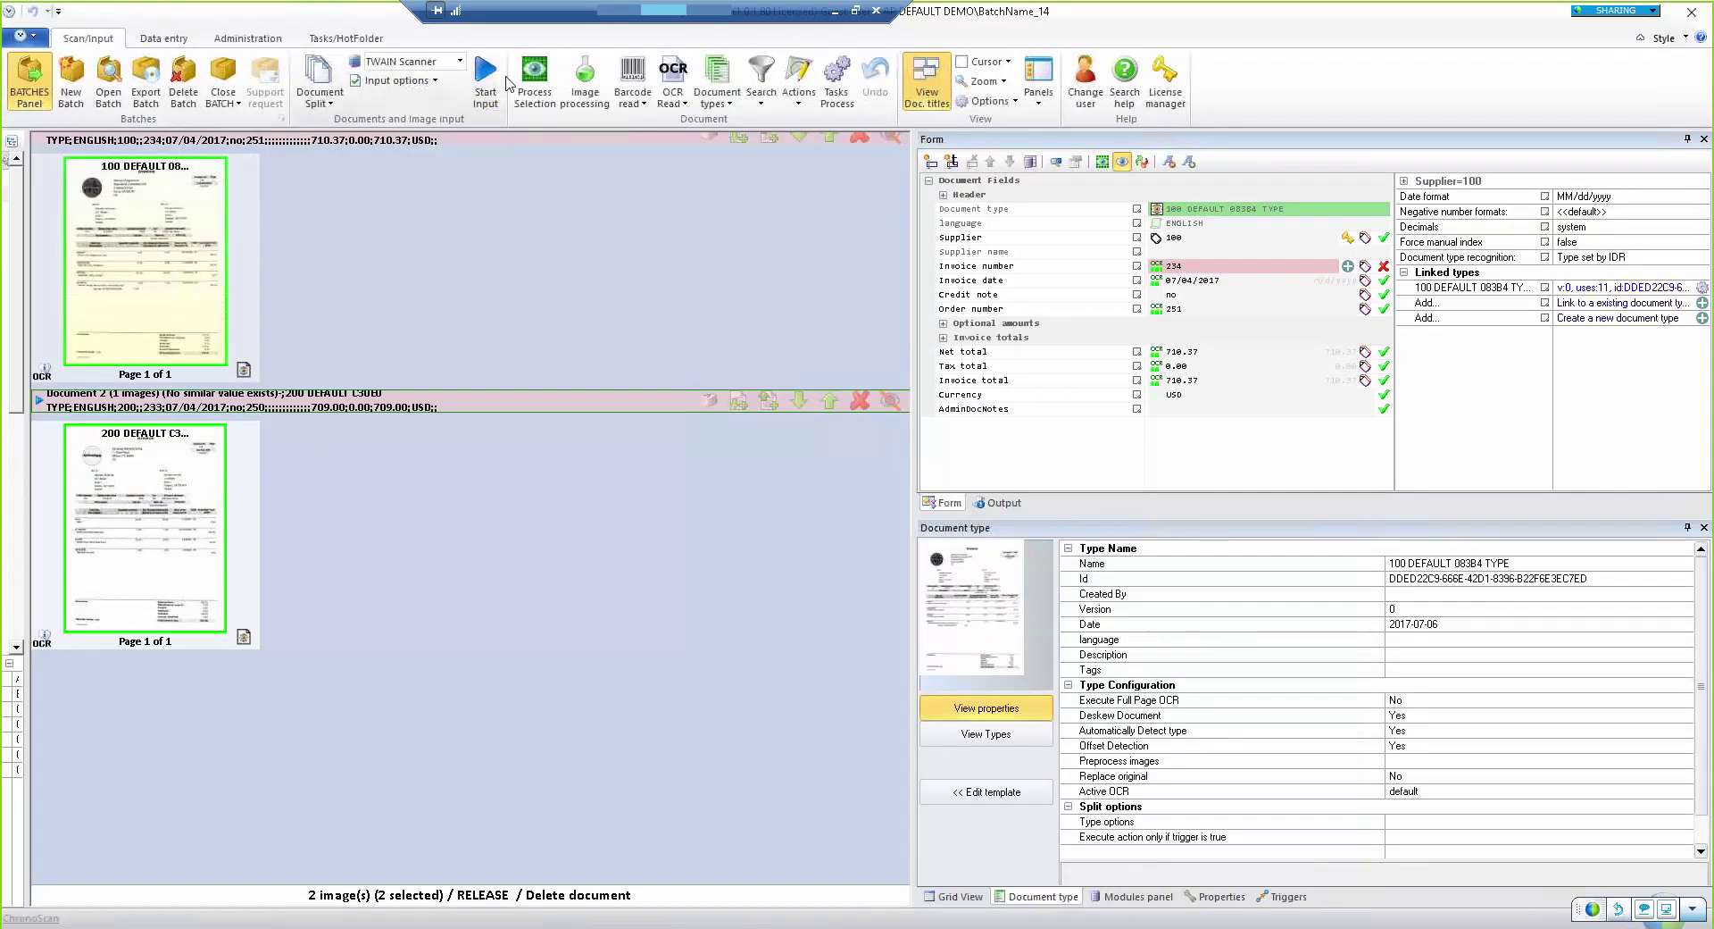
pyautogui.click(534, 81)
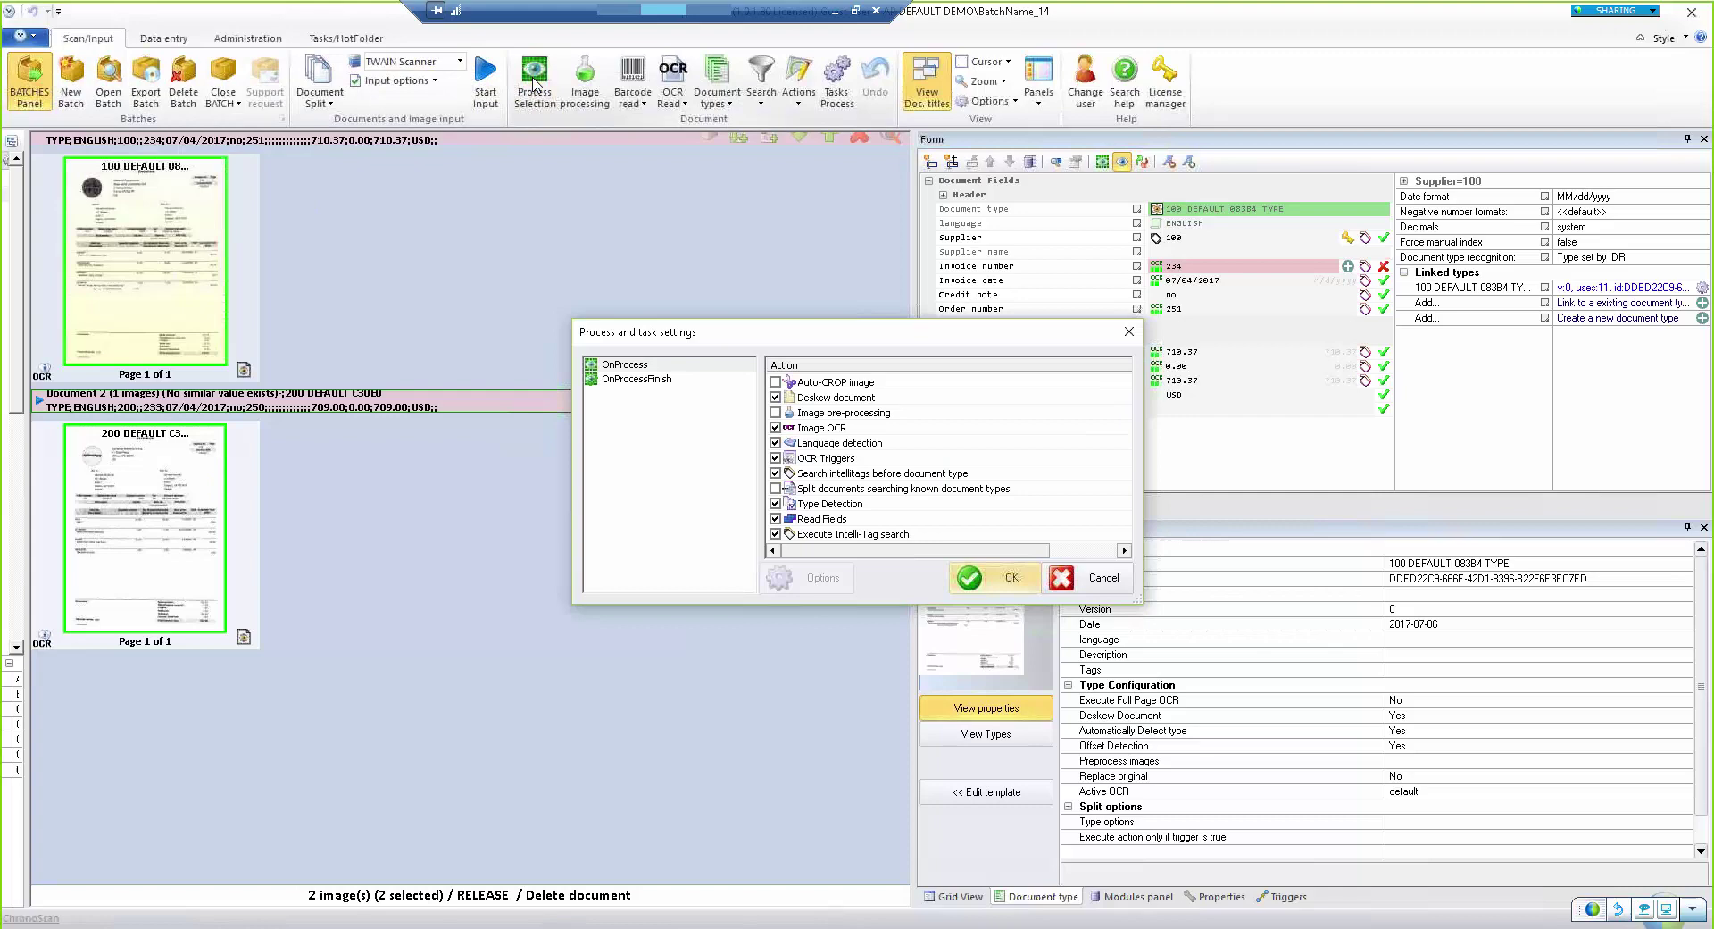
pyautogui.click(1007, 575)
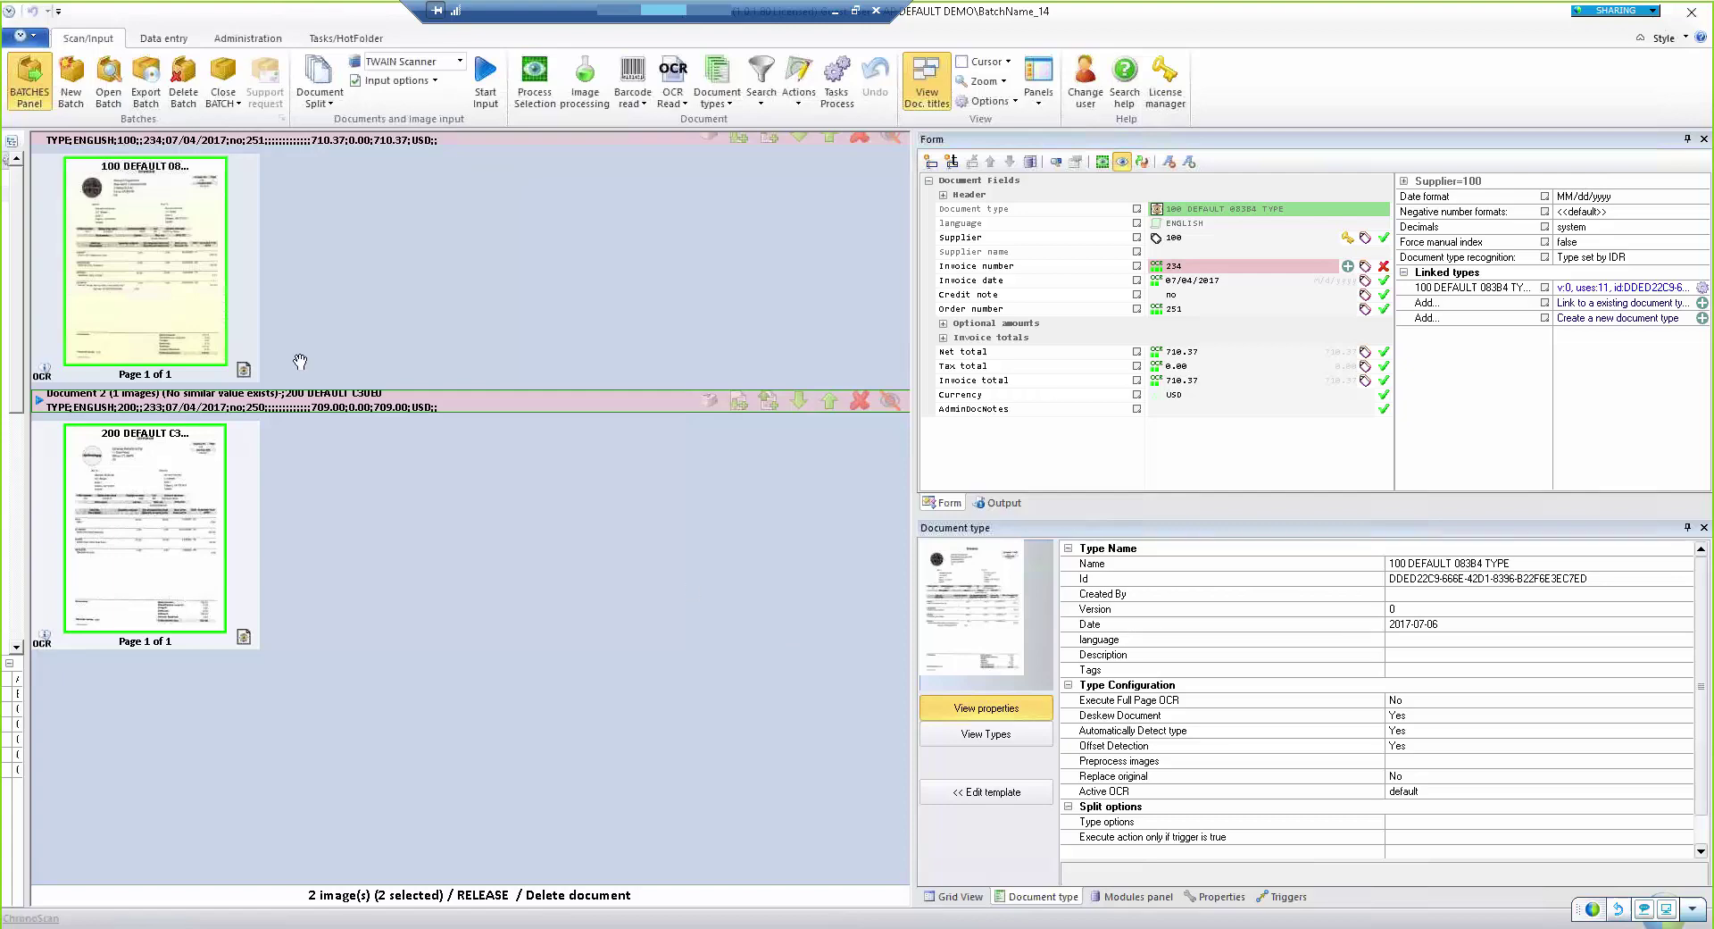
# Export both documents in the batch with the TXT Report to File System output
pyautogui.click(145, 92)
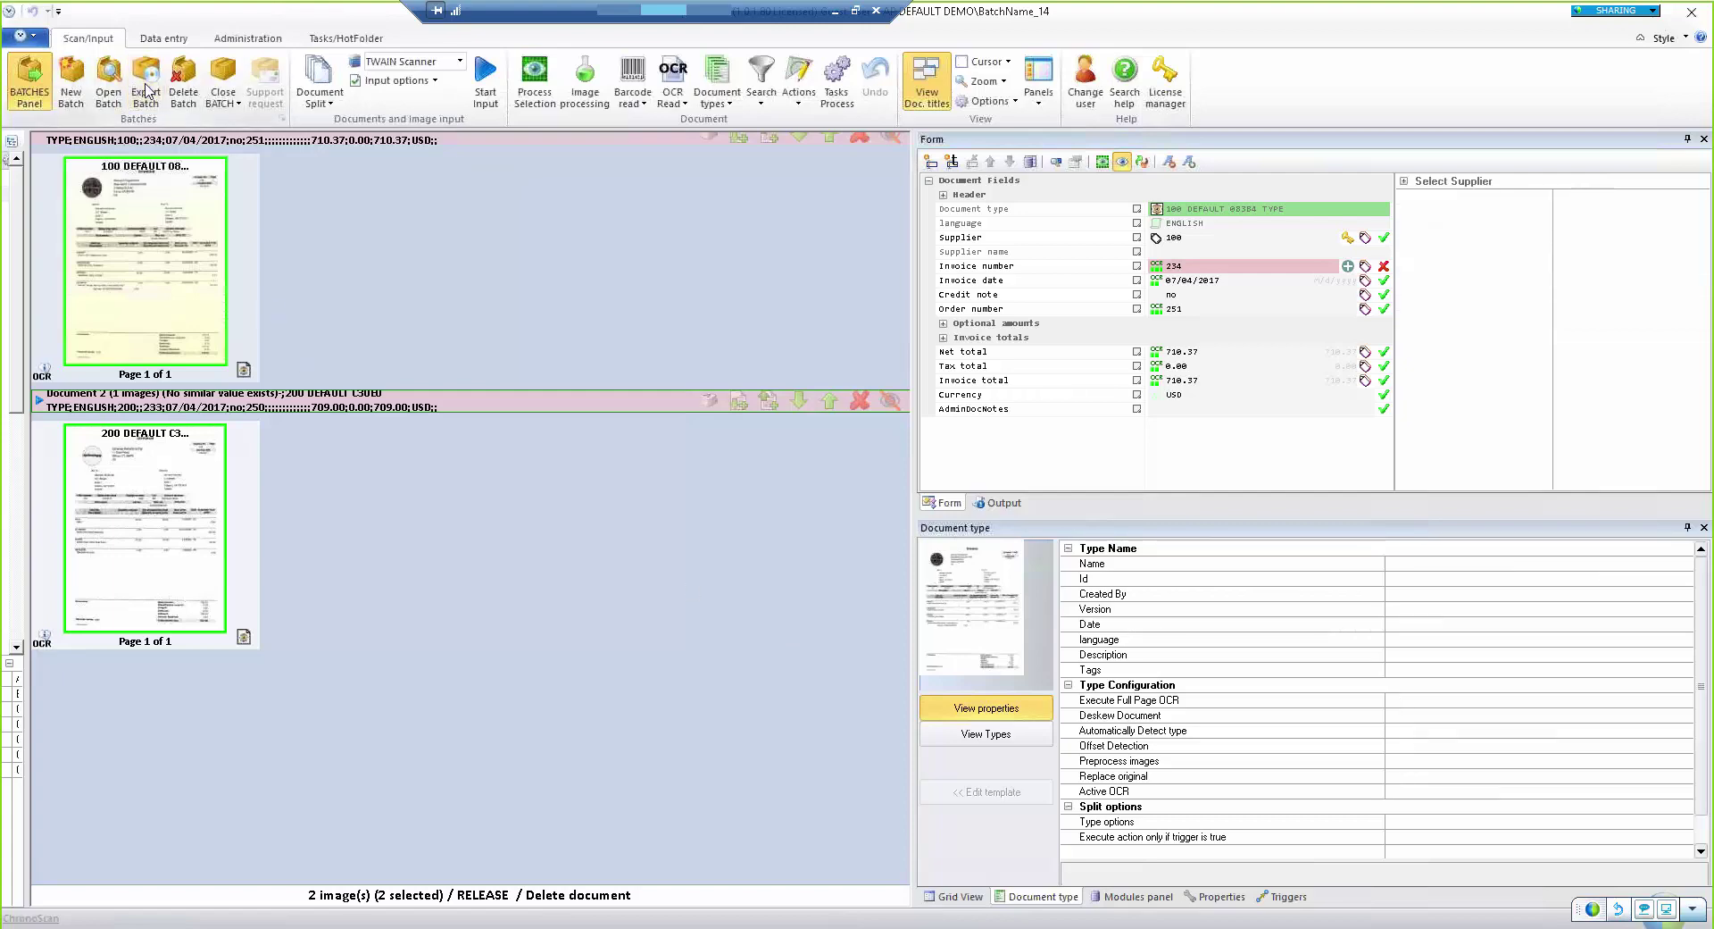
pyautogui.click(600, 353)
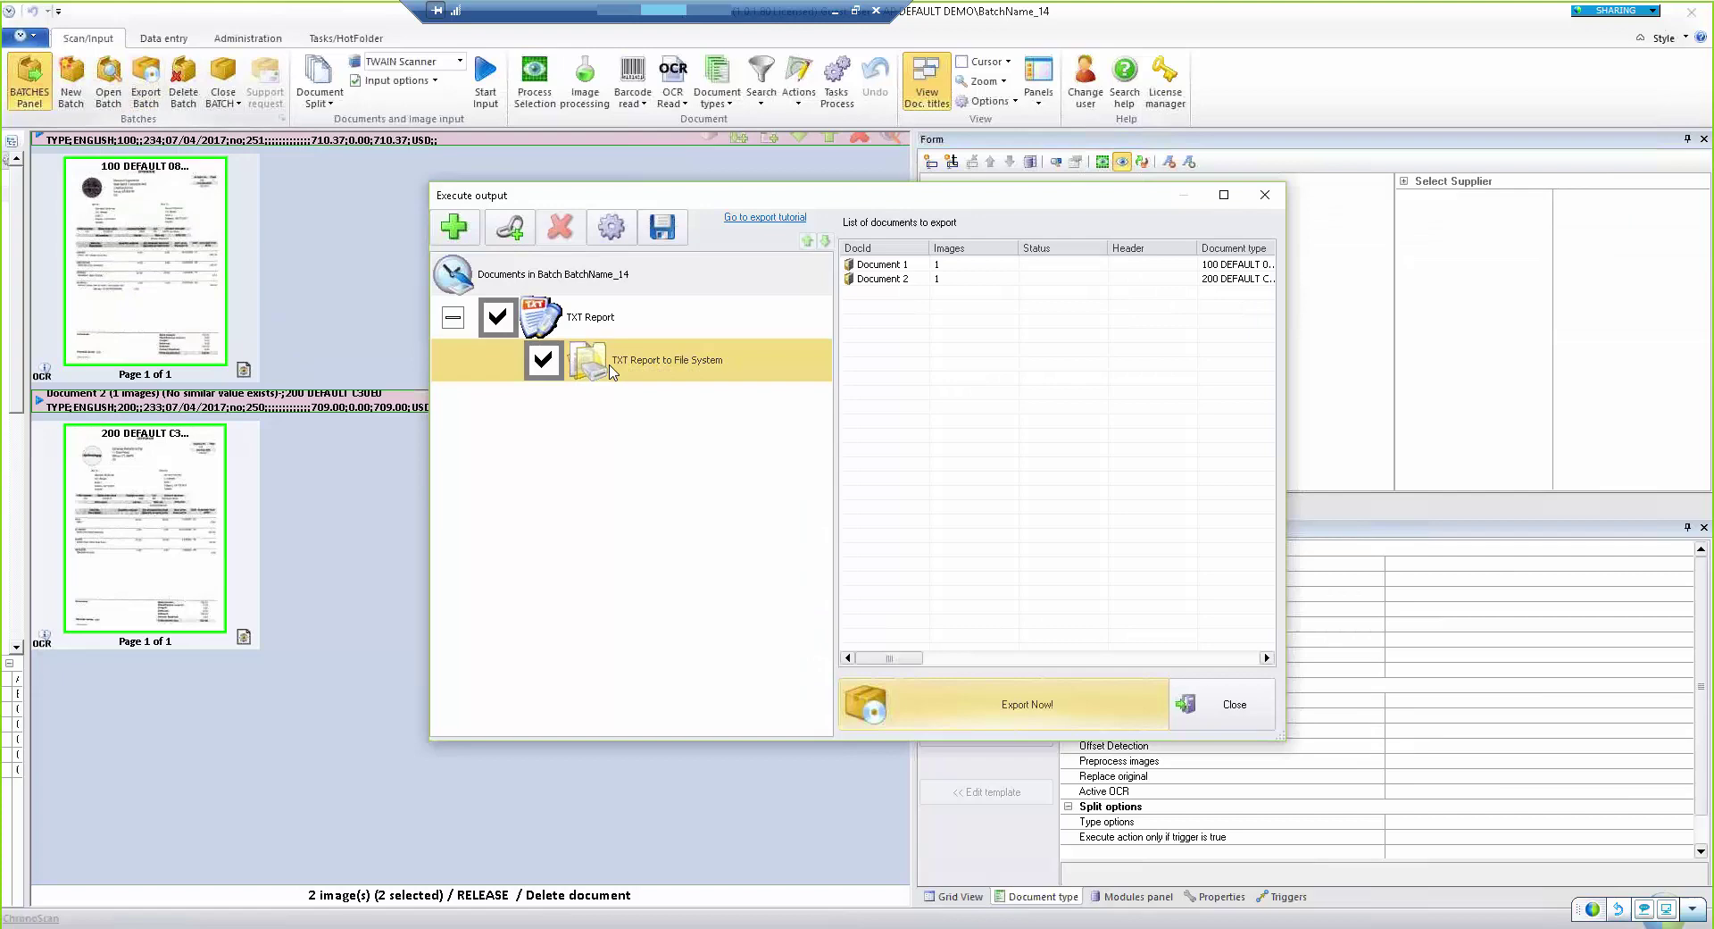
pyautogui.click(963, 714)
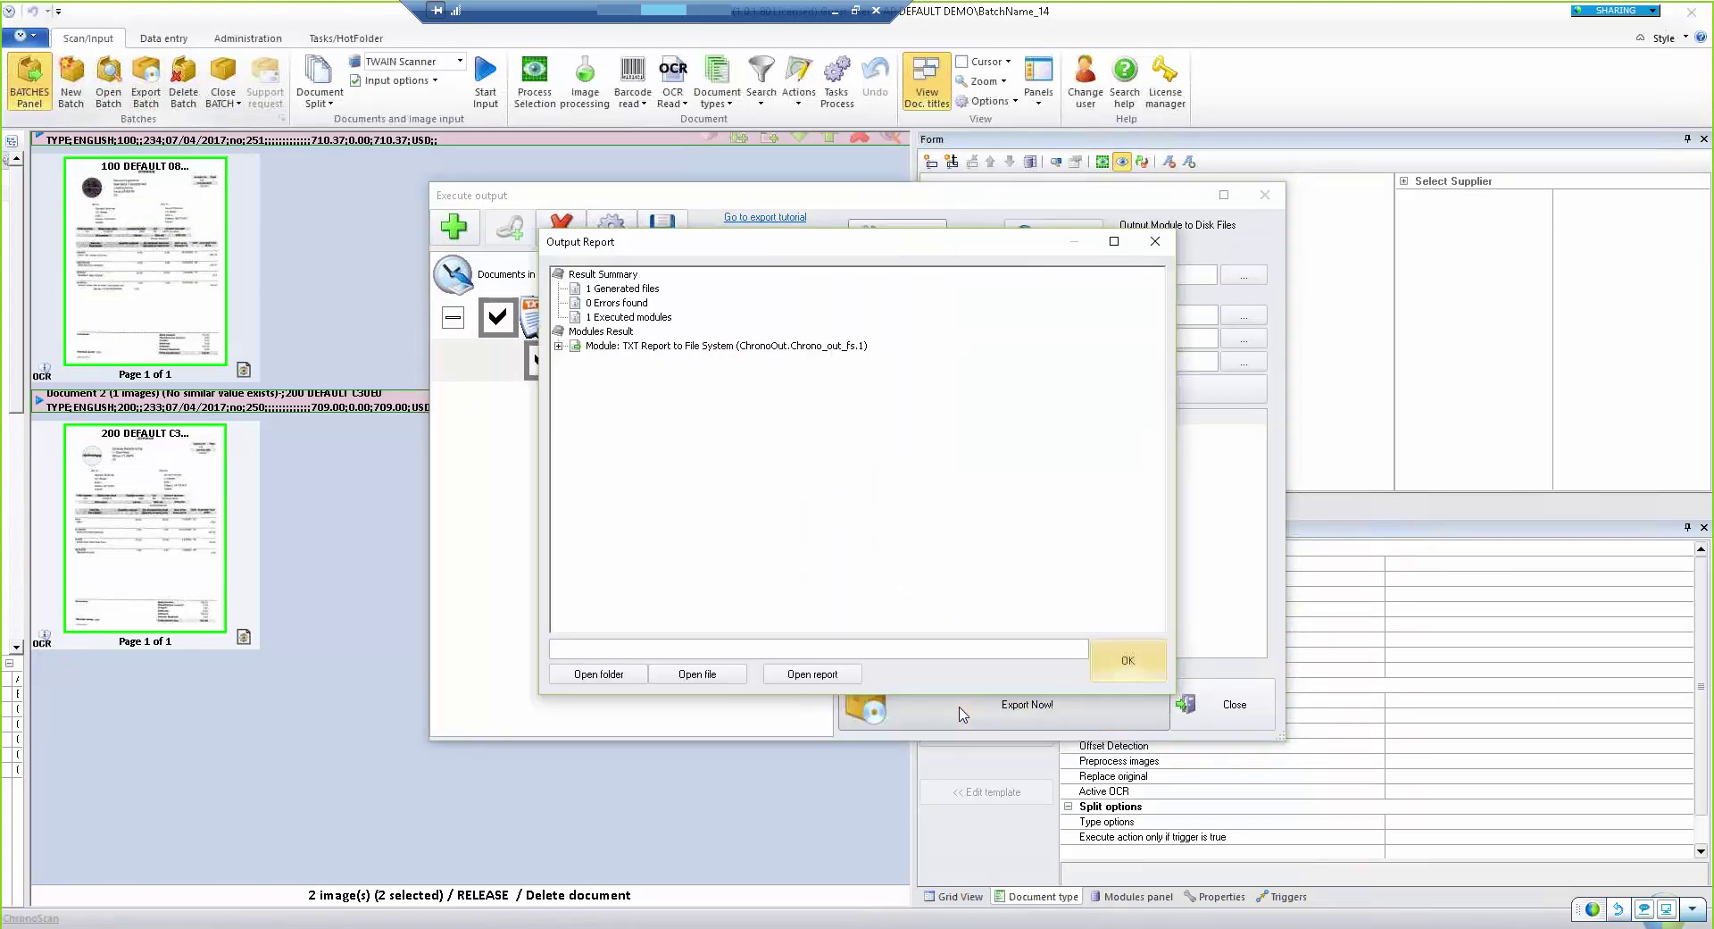
# Expand the TXT Report module result in the output report and open the generated 07_04_2017.csv file
pyautogui.click(558, 345)
pyautogui.click(663, 320)
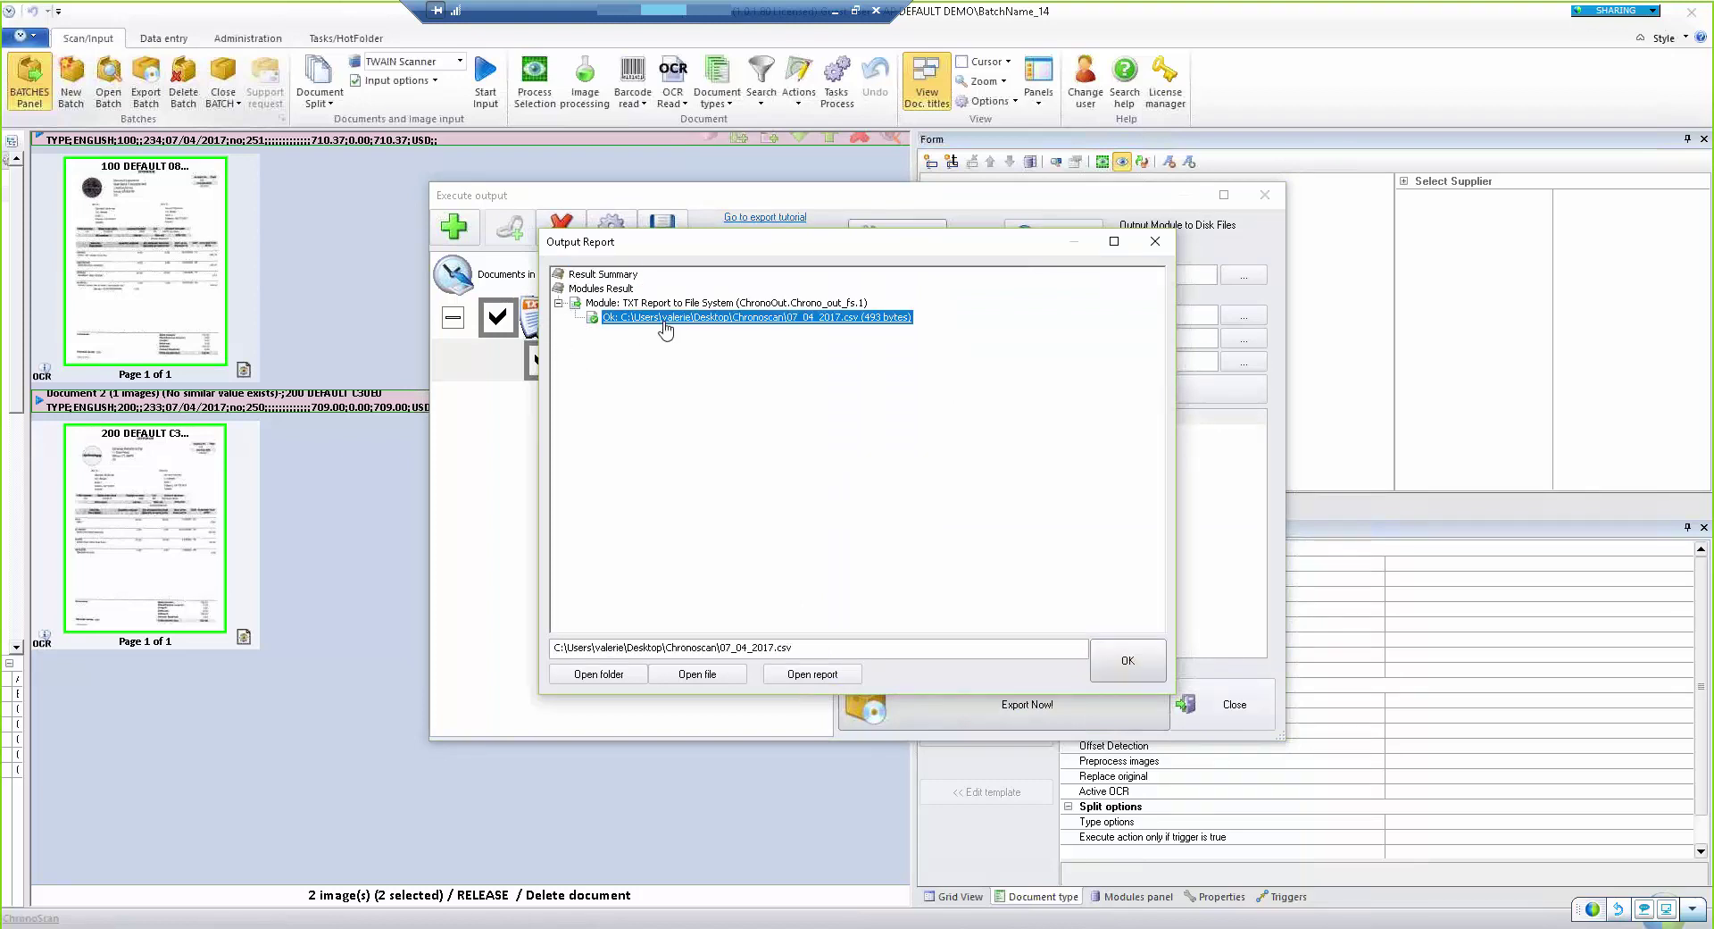
pyautogui.click(715, 675)
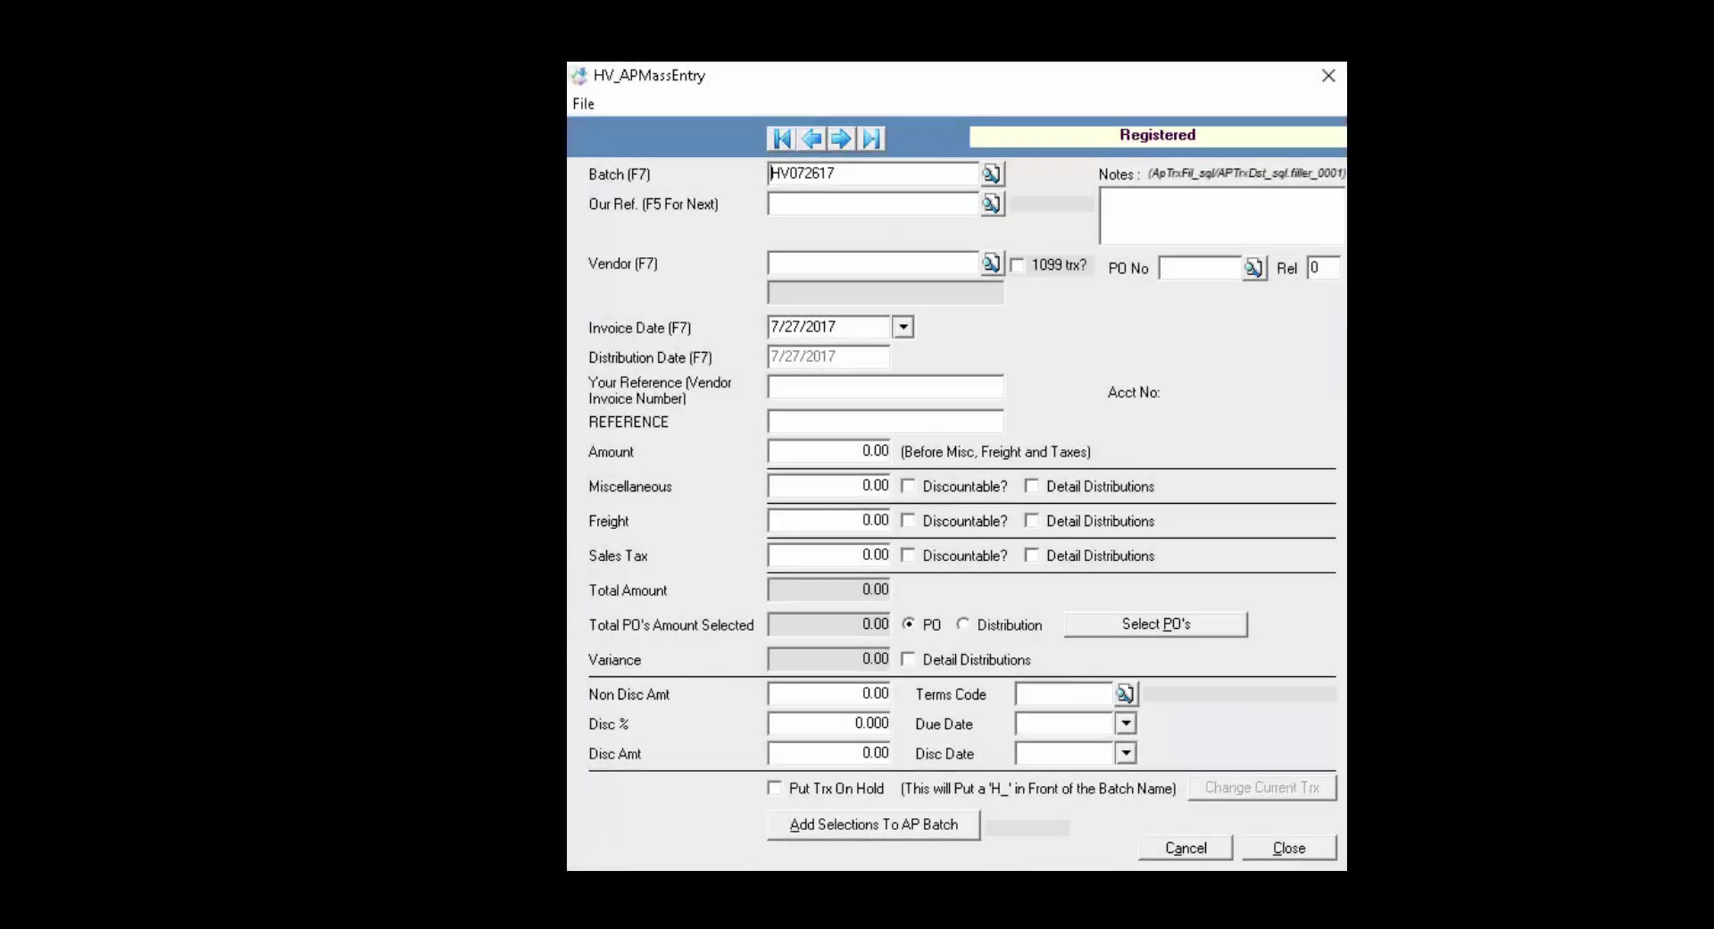
# In HV_APMassEntry, run a custom Excel import of 07_04_2017.xls into AP using the VAL AP TEST setup, starting at row 2
pyautogui.click(582, 105)
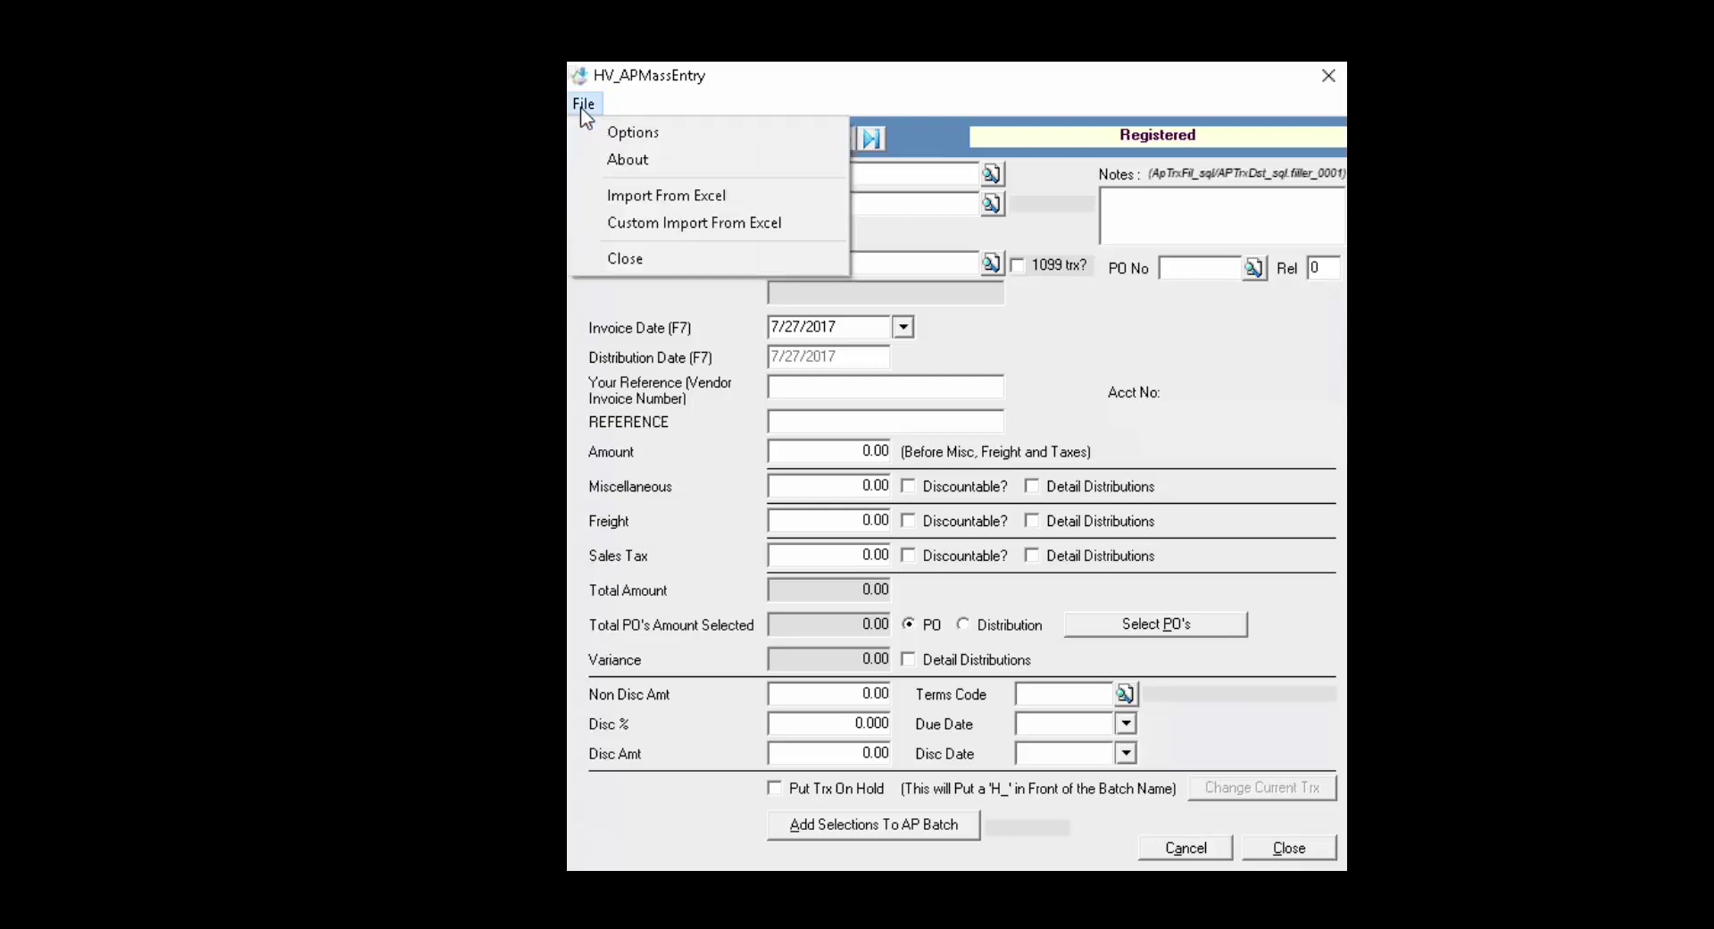
pyautogui.click(637, 220)
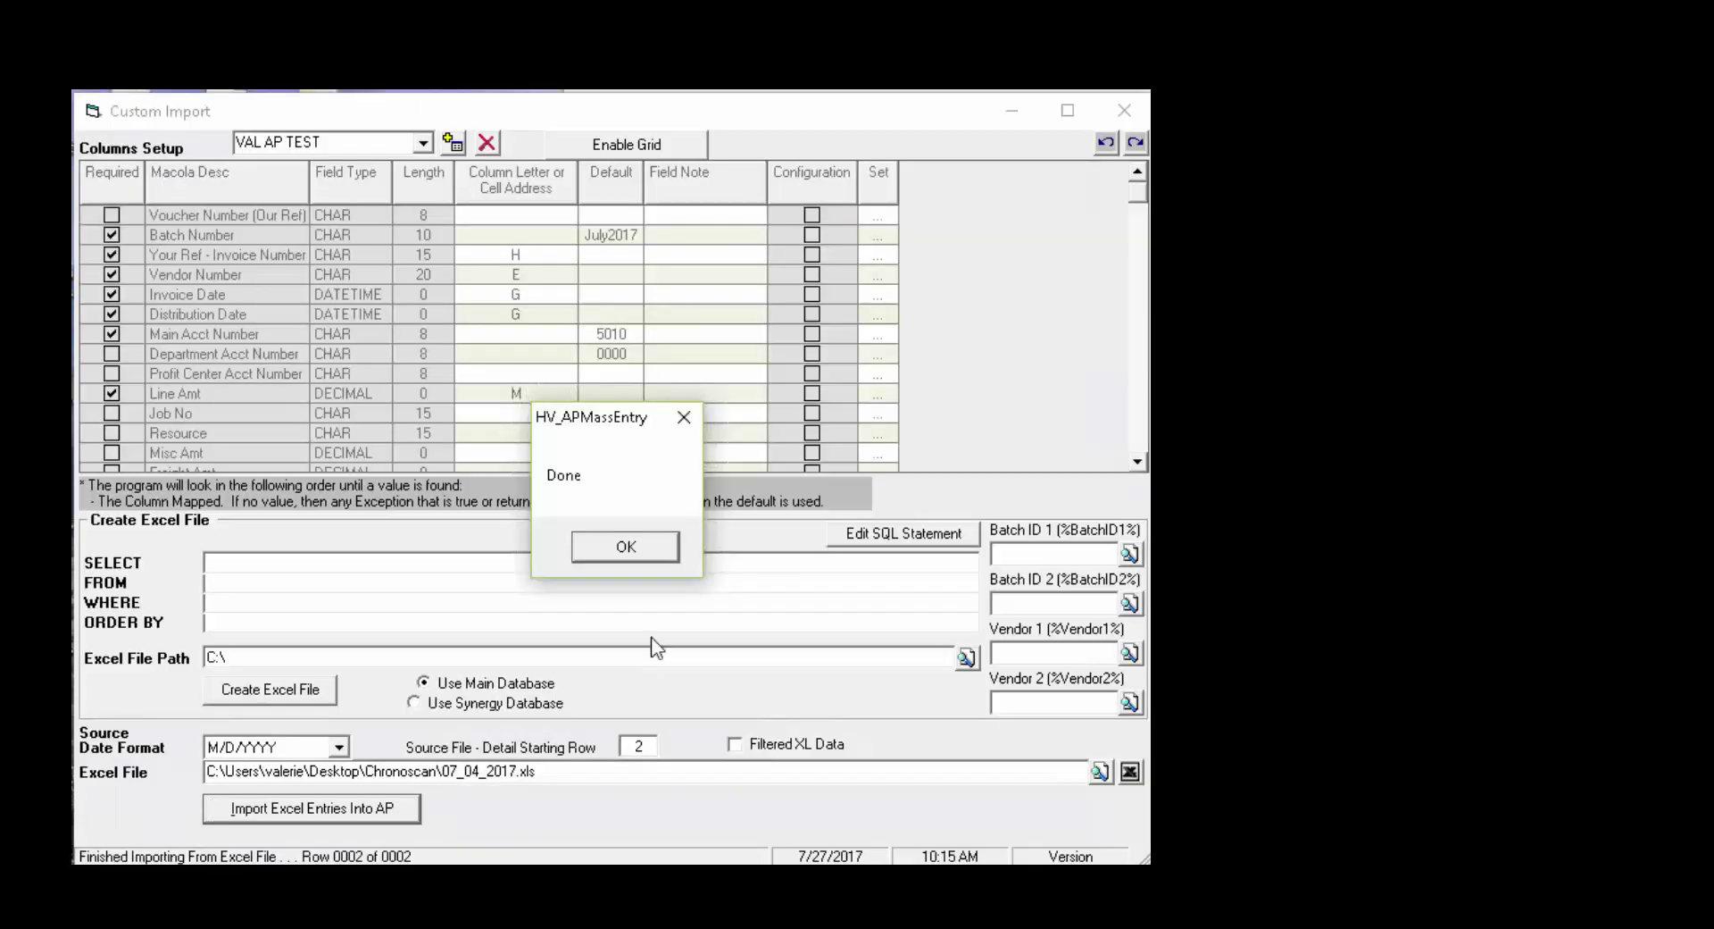
pyautogui.click(625, 546)
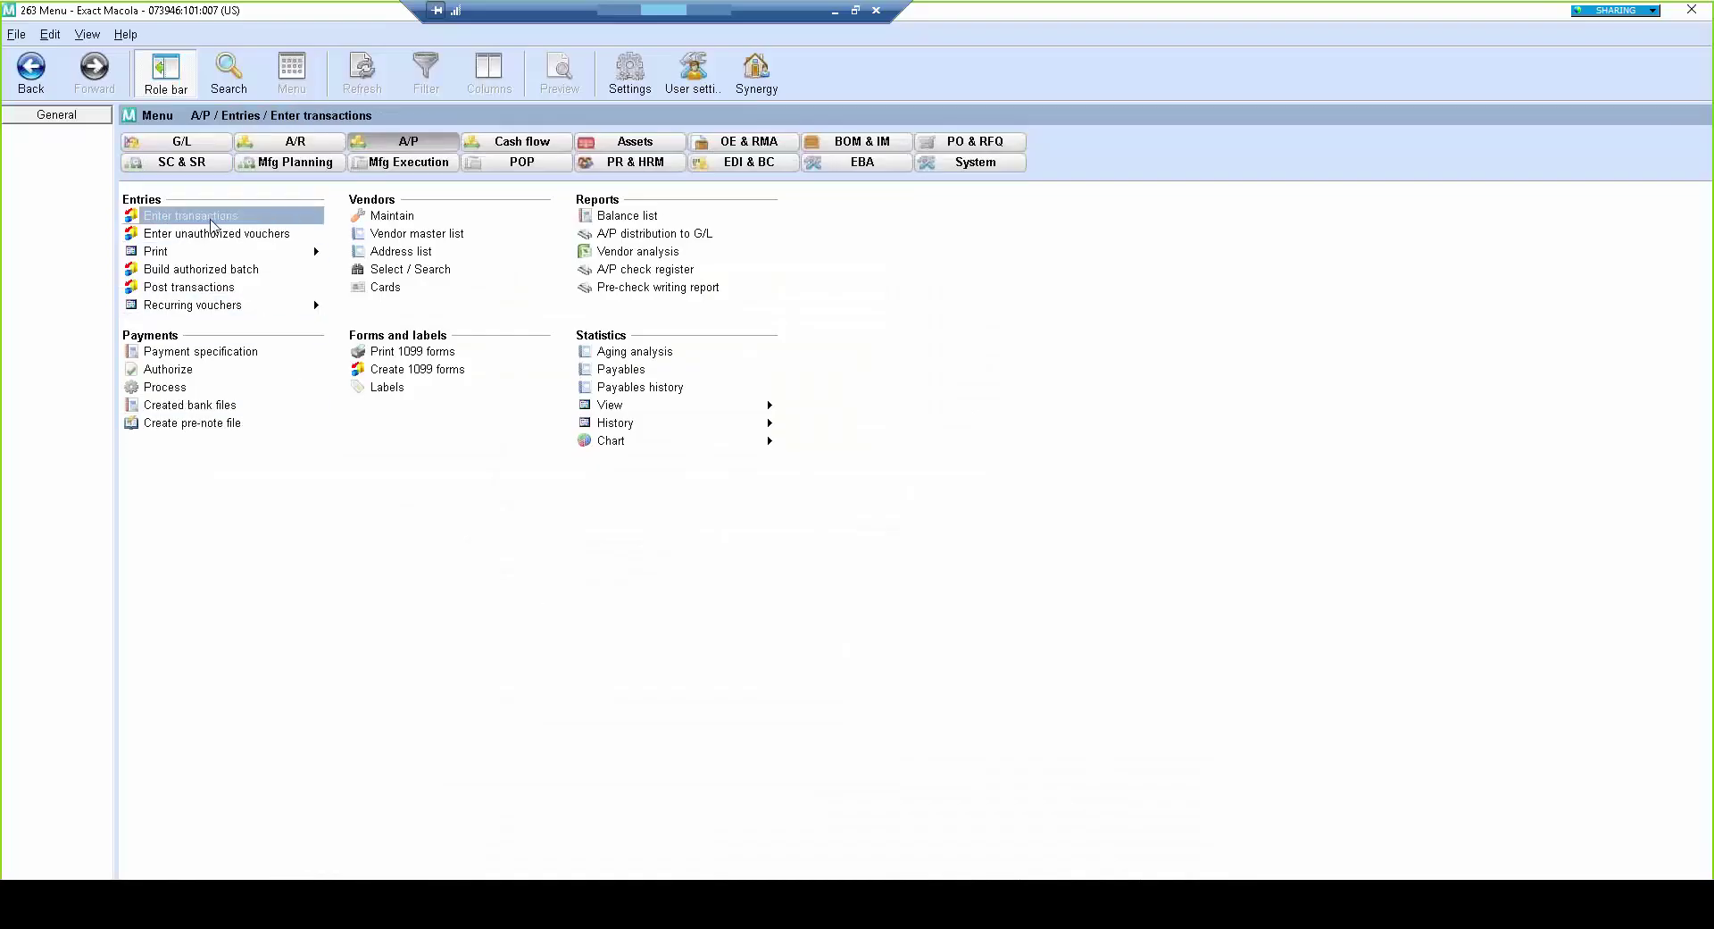
# In Exact Macola, open A/P transaction entry, look up batch JULY2017 and check the imported Shimani and Spinergy vouchers
pyautogui.click(210, 217)
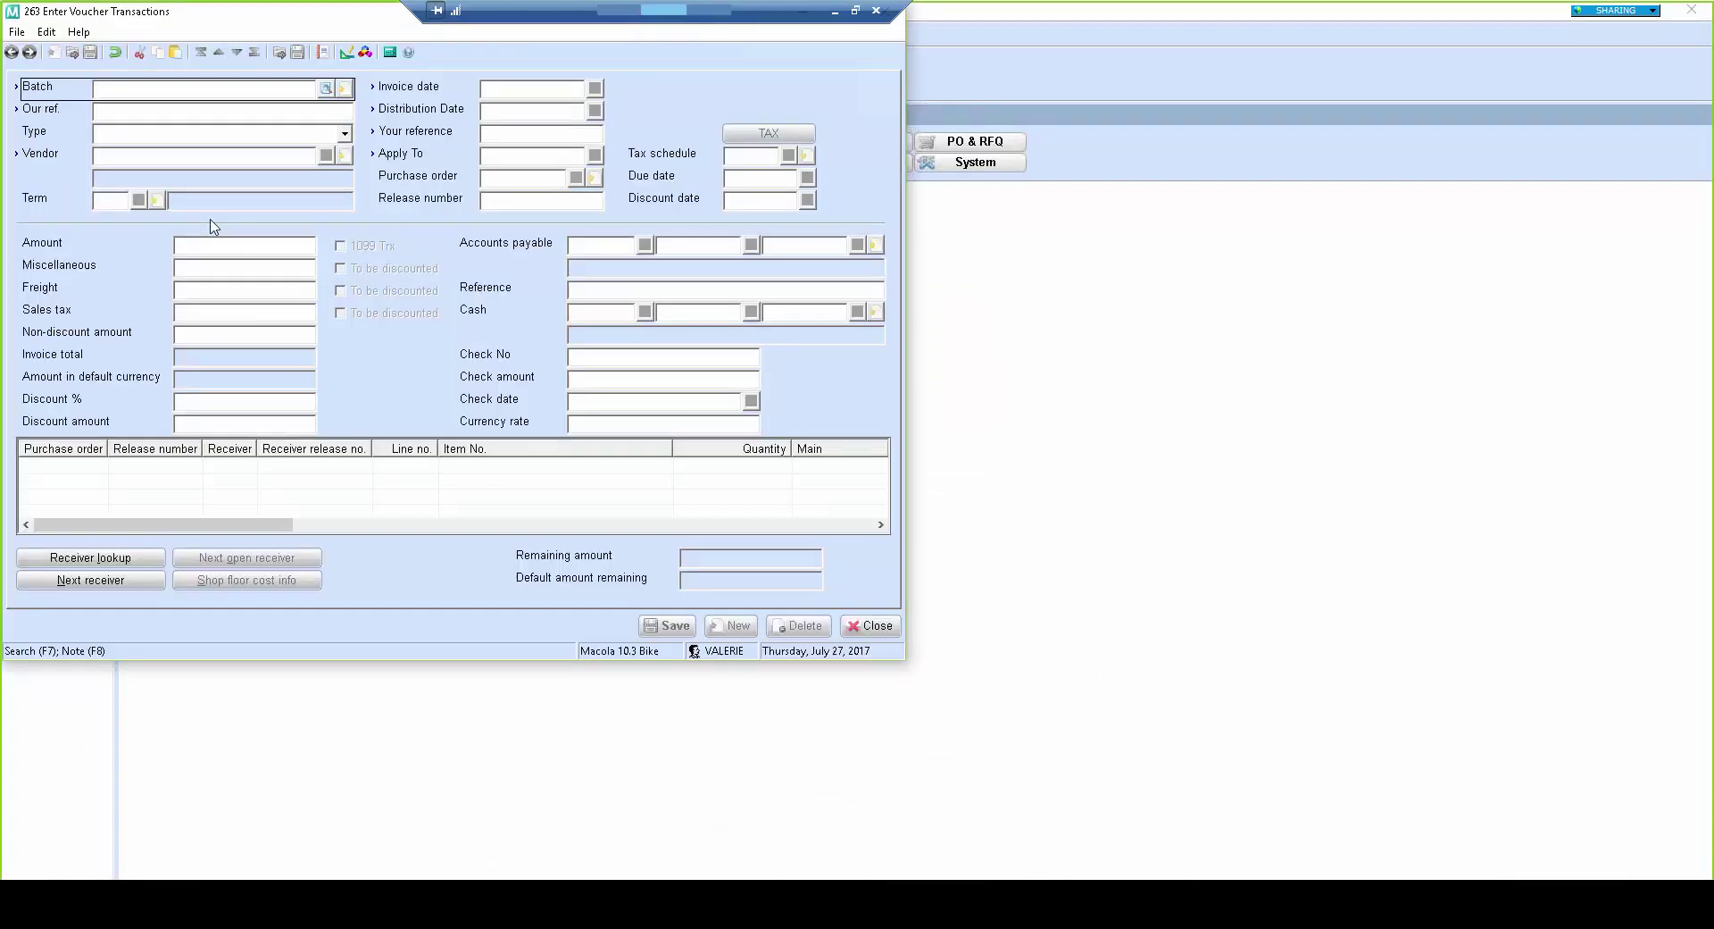
pyautogui.click(326, 87)
pyautogui.click(292, 138)
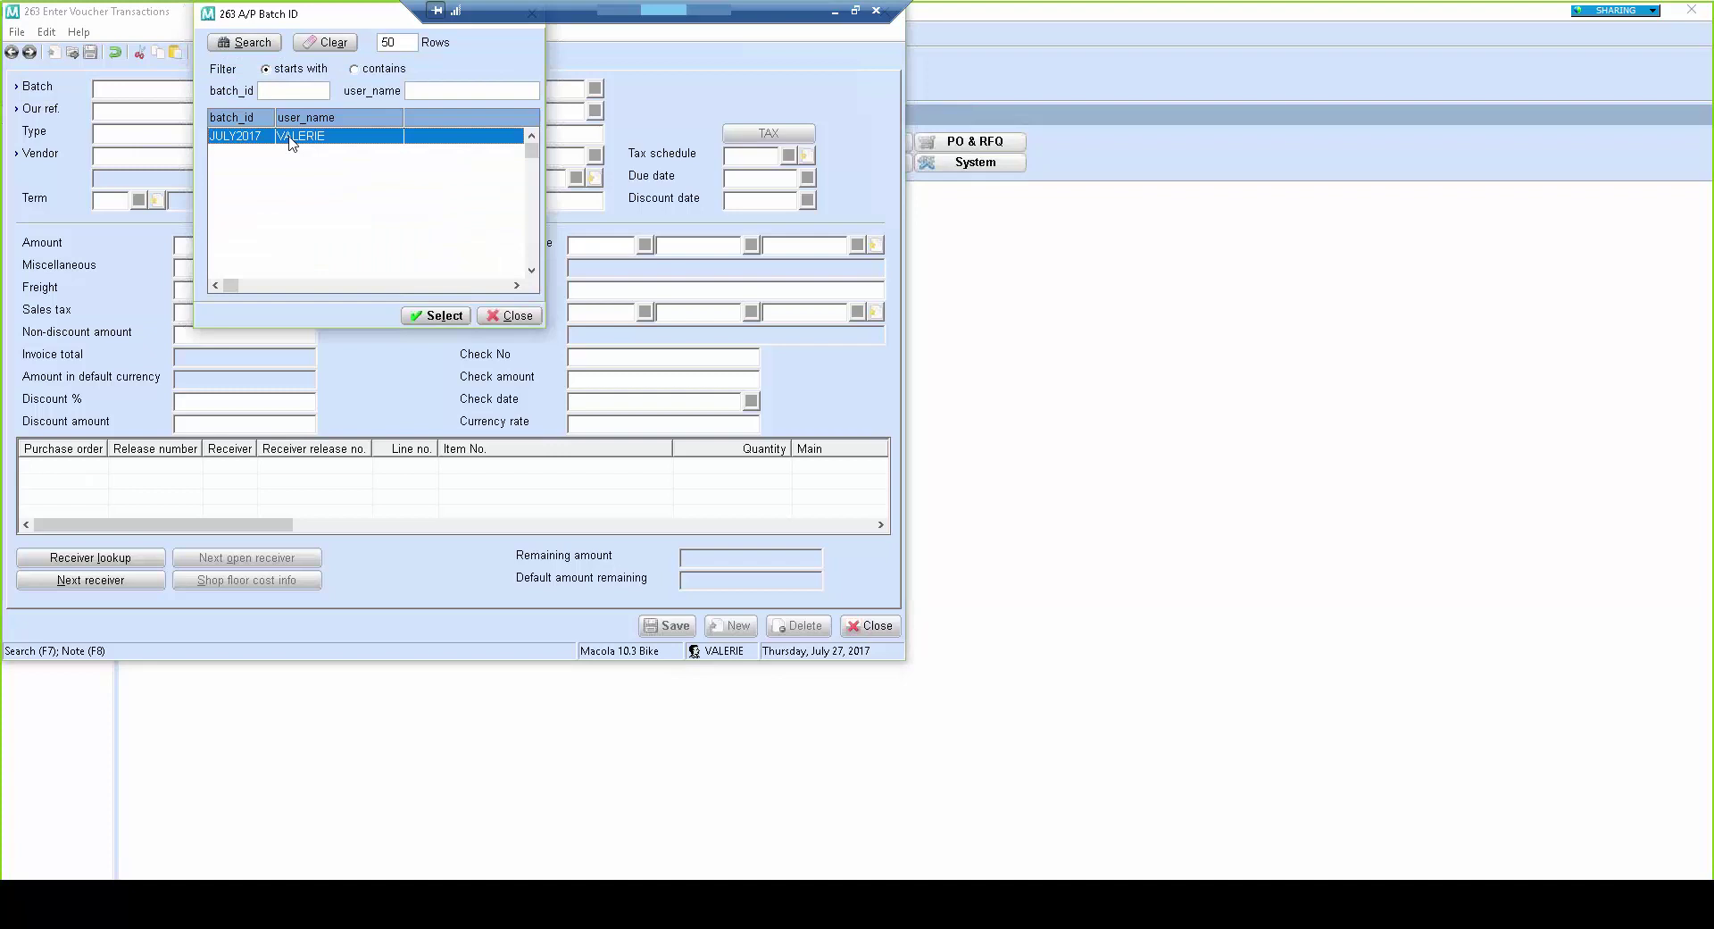
pyautogui.click(448, 322)
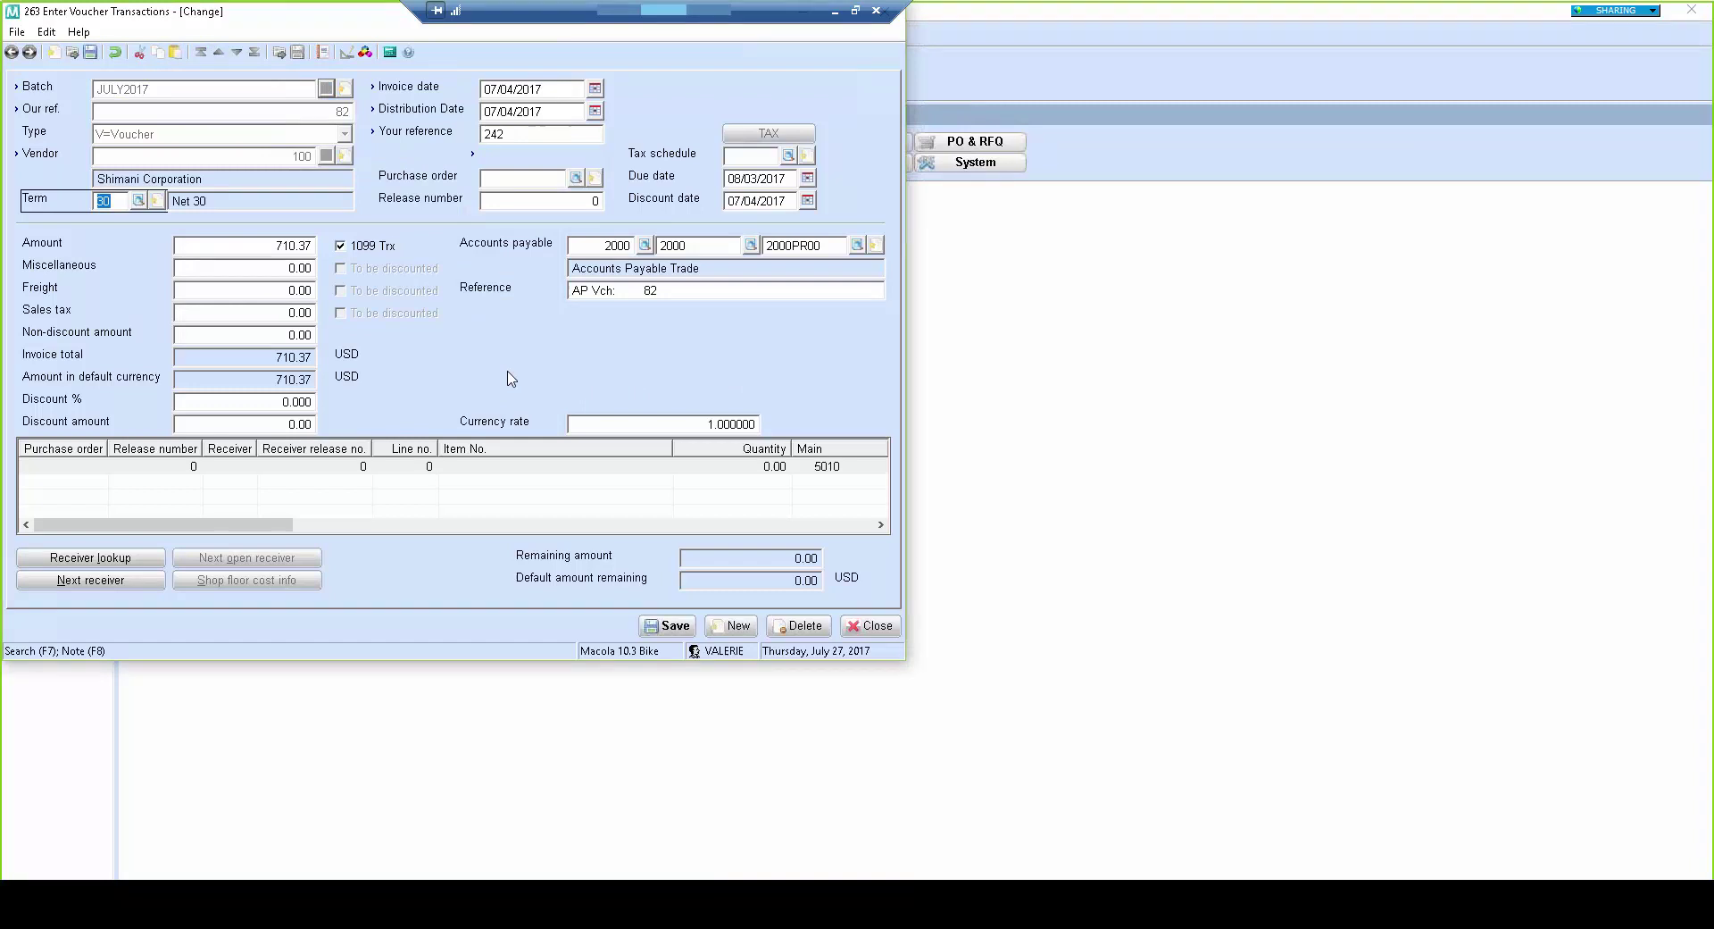
pyautogui.press('pagedown')
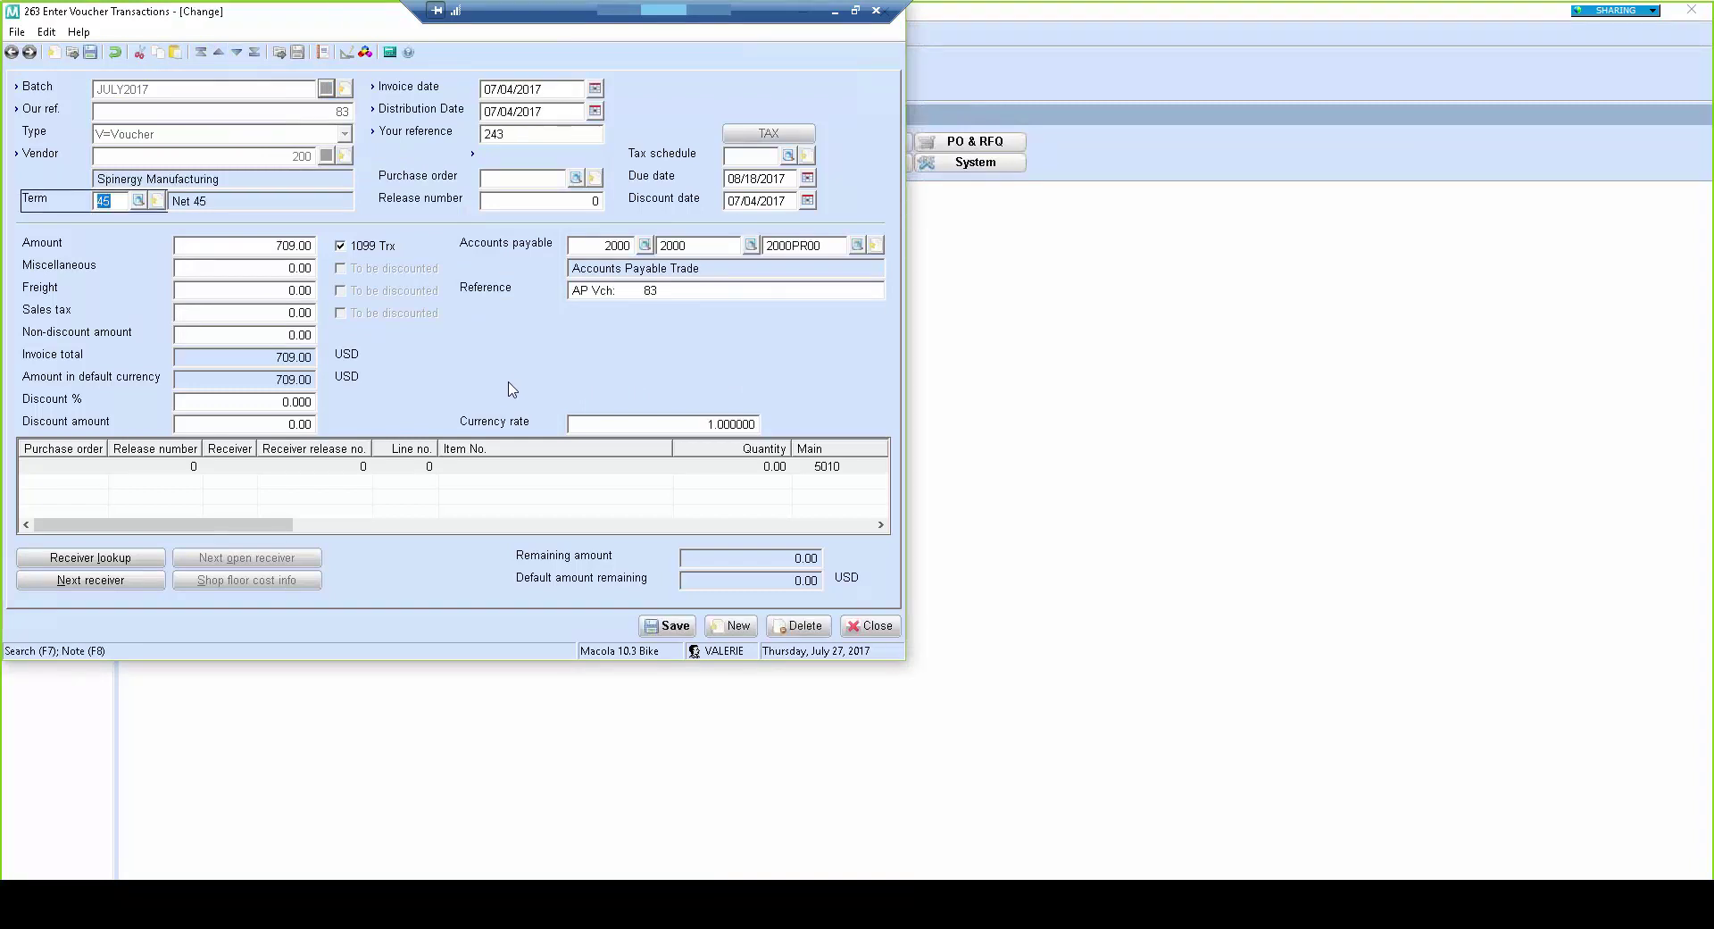